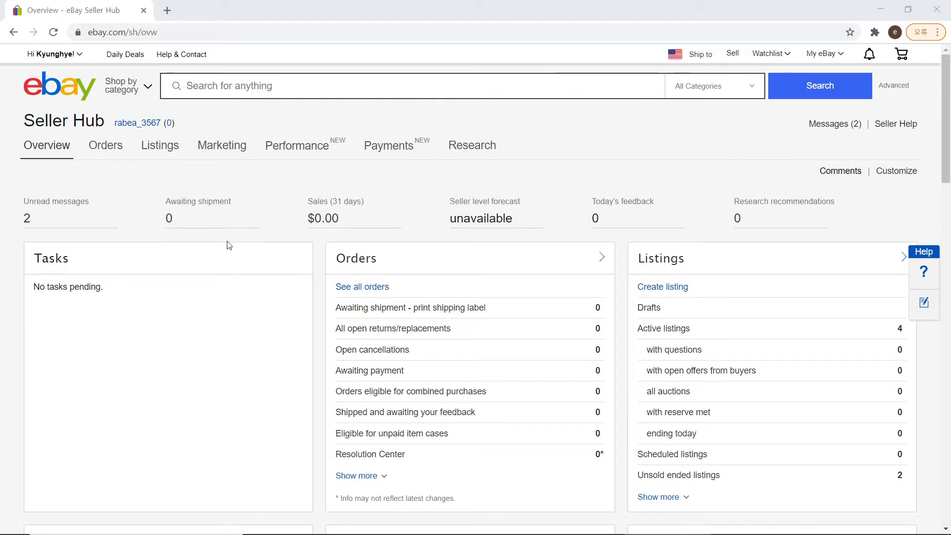
Look over the Seller Hub navigation sections and the widgets on the Overview page.
{"action": "mouse_move", "coordinate": [830, 53]}
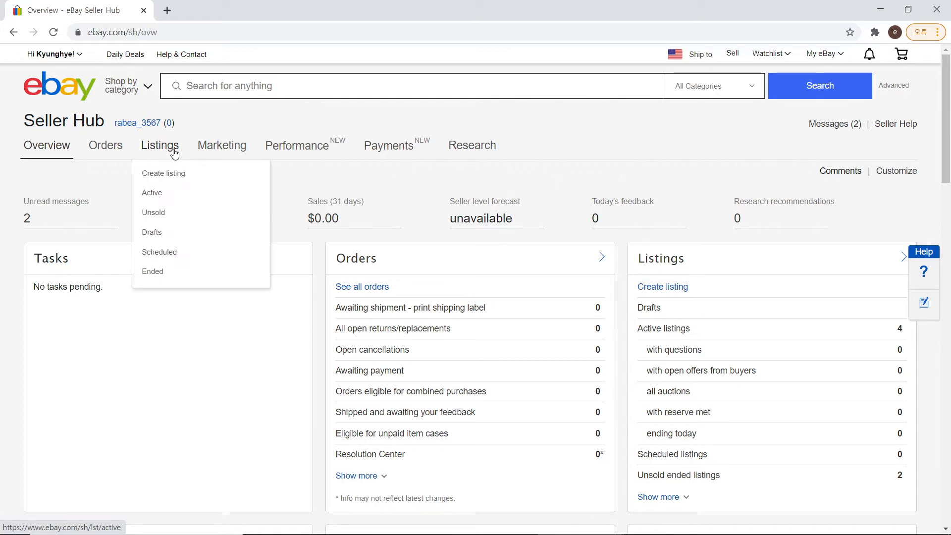
{"action": "mouse_move", "coordinate": [307, 154]}
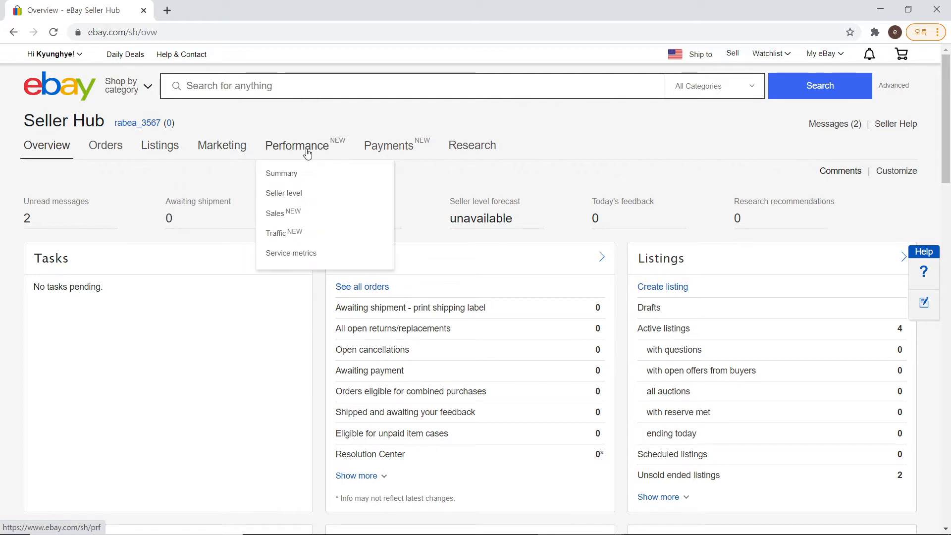
{"action": "mouse_move", "coordinate": [477, 151]}
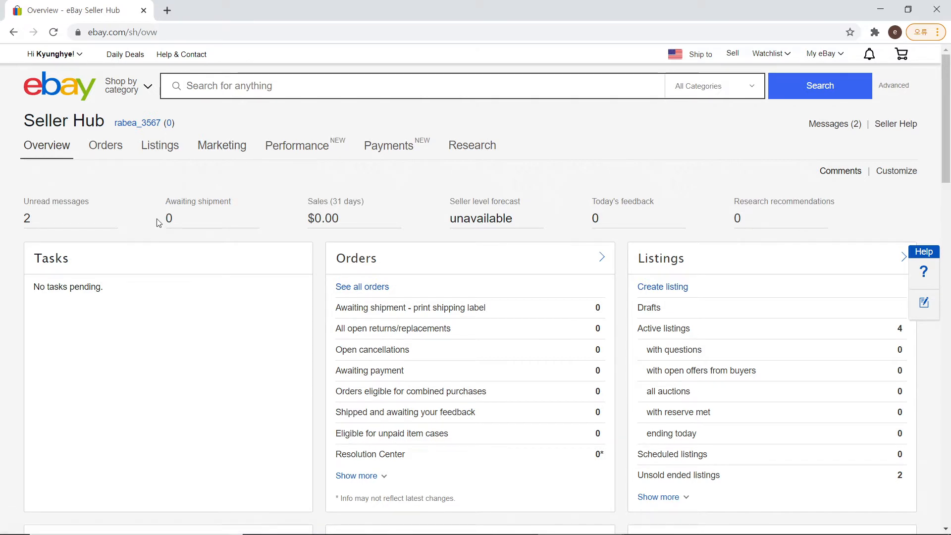
{"action": "left_click_drag", "start_coordinate": [35, 123], "coordinate": [95, 124]}
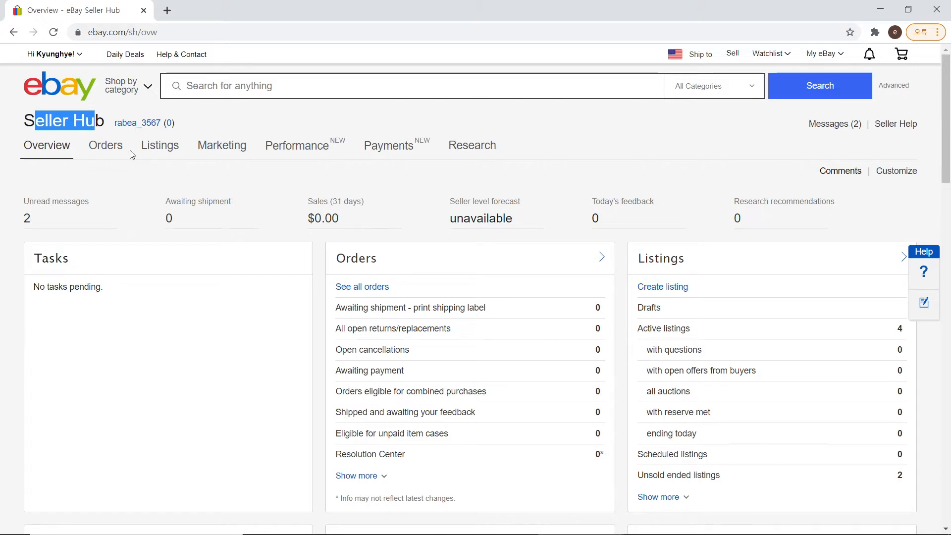
{"action": "left_click_drag", "start_coordinate": [19, 143], "coordinate": [79, 149]}
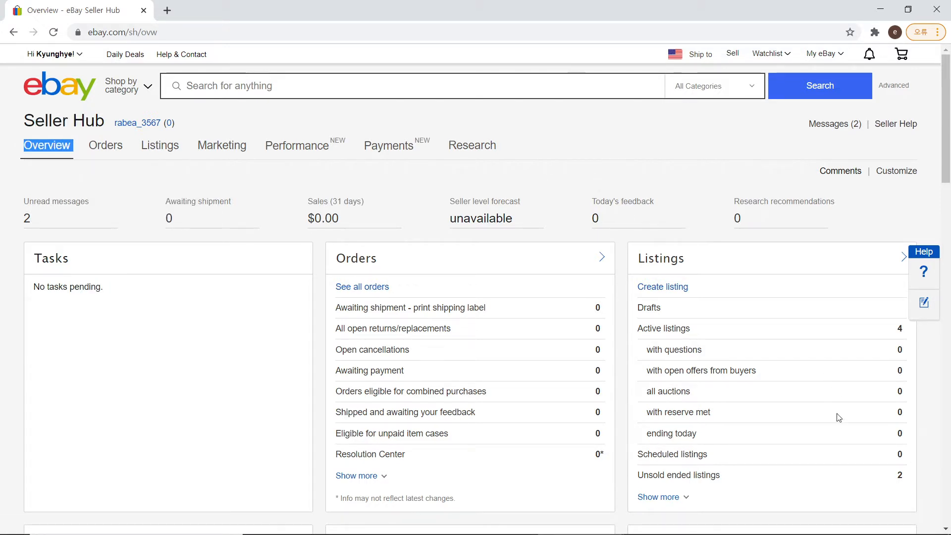
{"action": "scroll", "coordinate": [598, 382], "scroll_direction": "down", "scroll_amount": 3}
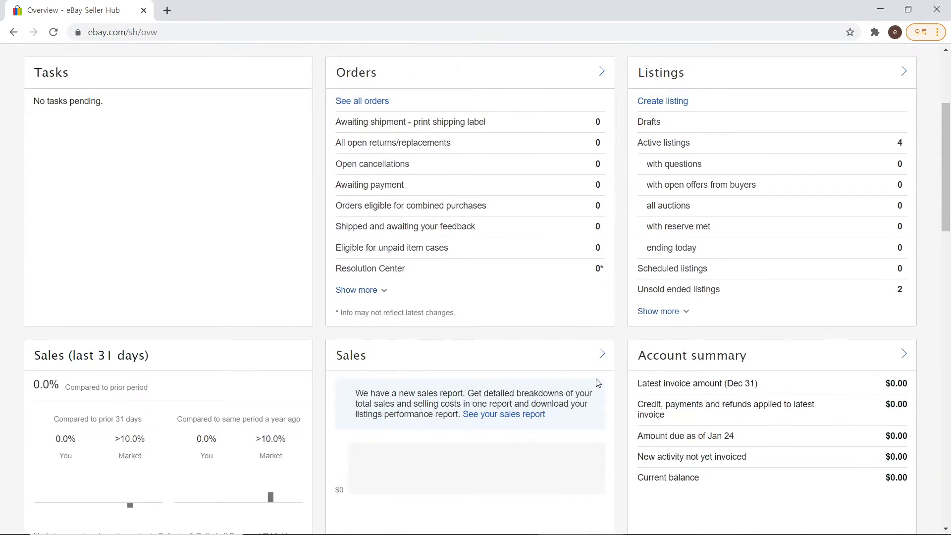
{"action": "scroll", "coordinate": [812, 326], "scroll_direction": "down", "scroll_amount": 4}
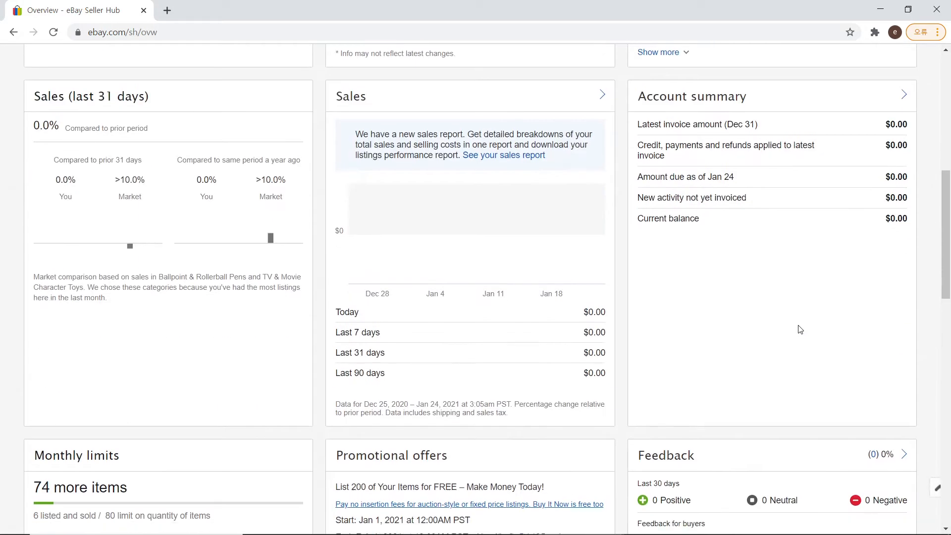
{"action": "scroll", "coordinate": [800, 330], "scroll_direction": "down", "scroll_amount": 7}
{"action": "scroll", "coordinate": [800, 329], "scroll_direction": "up", "scroll_amount": 16}
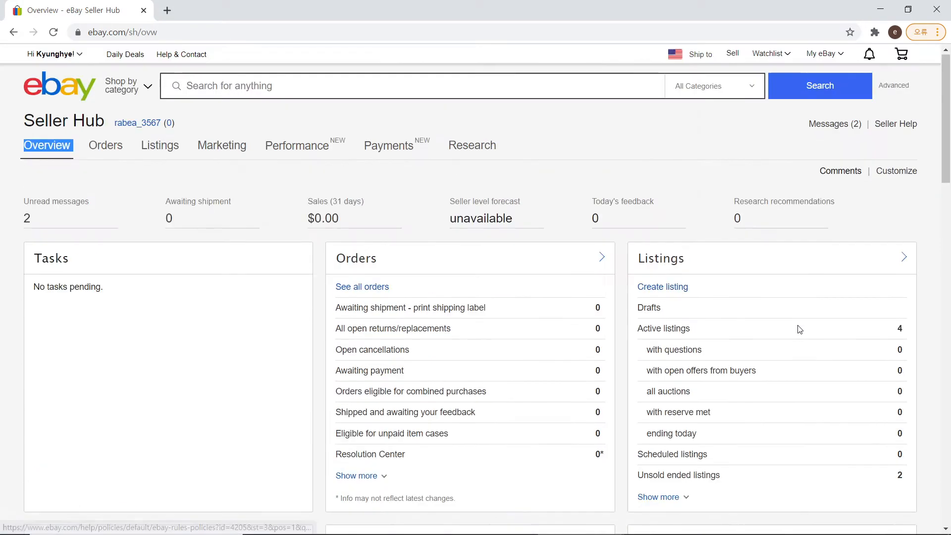
Review the Overview page's customization options for choosing which widgets are displayed, and finish customizing.
{"action": "left_click", "coordinate": [899, 172]}
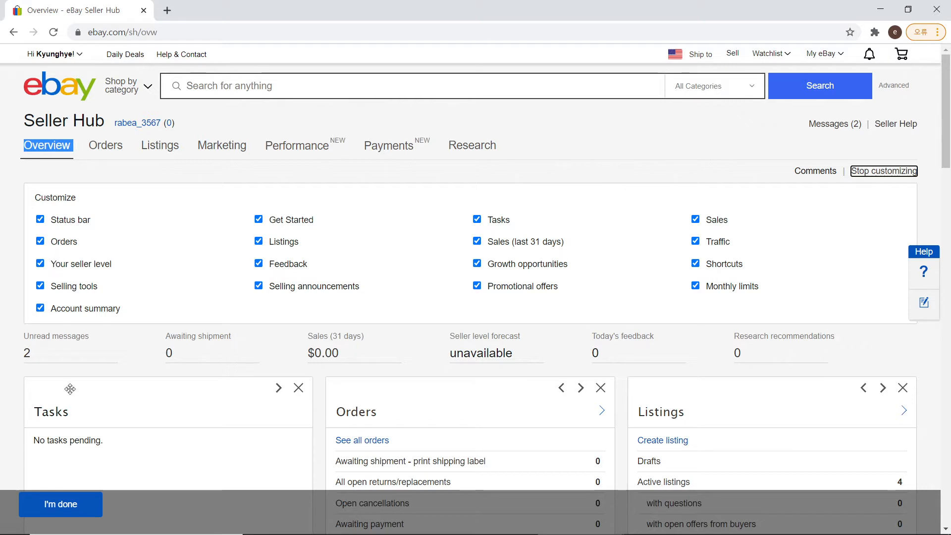
{"action": "left_click", "coordinate": [61, 508]}
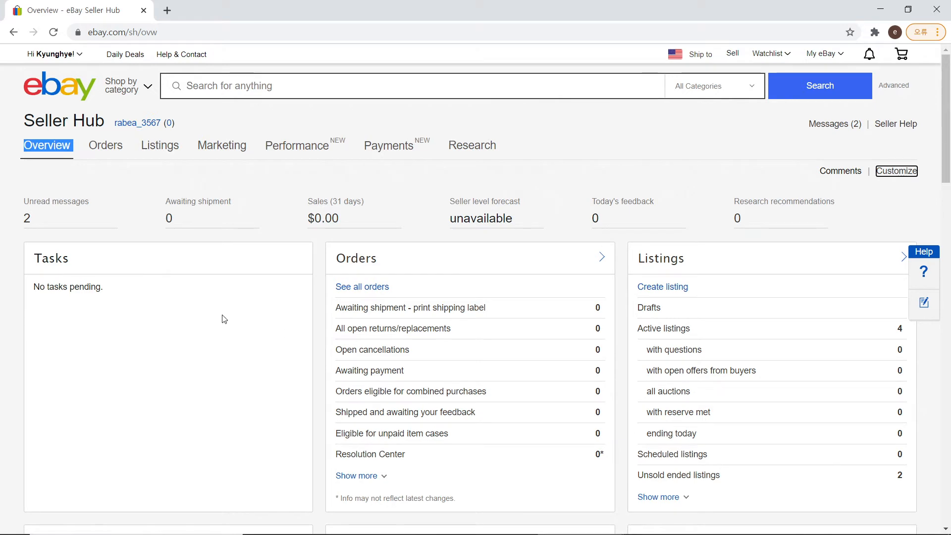
Open the detailed sales report from the Overview, view its Custom date range options, and return to the Overview.
{"action": "scroll", "coordinate": [224, 319], "scroll_direction": "down", "scroll_amount": 9}
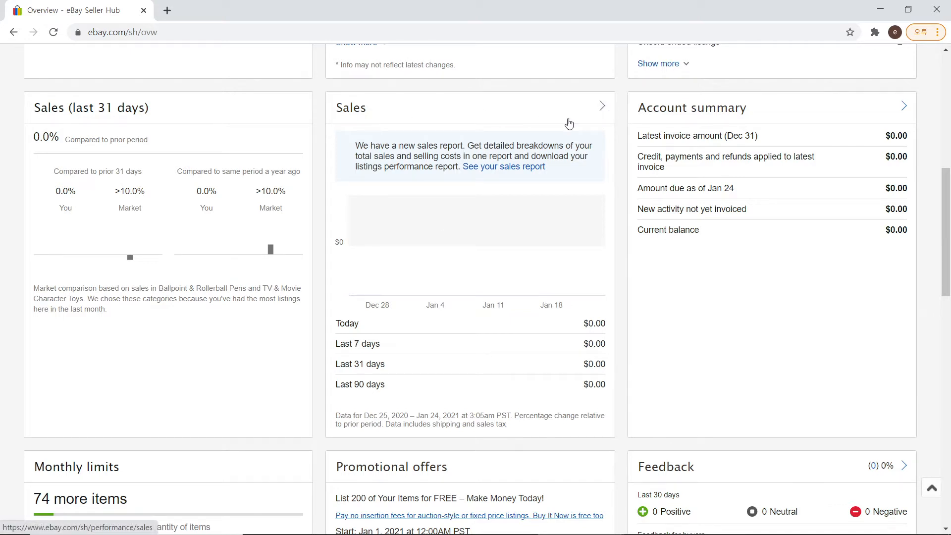
{"action": "left_click", "coordinate": [602, 107]}
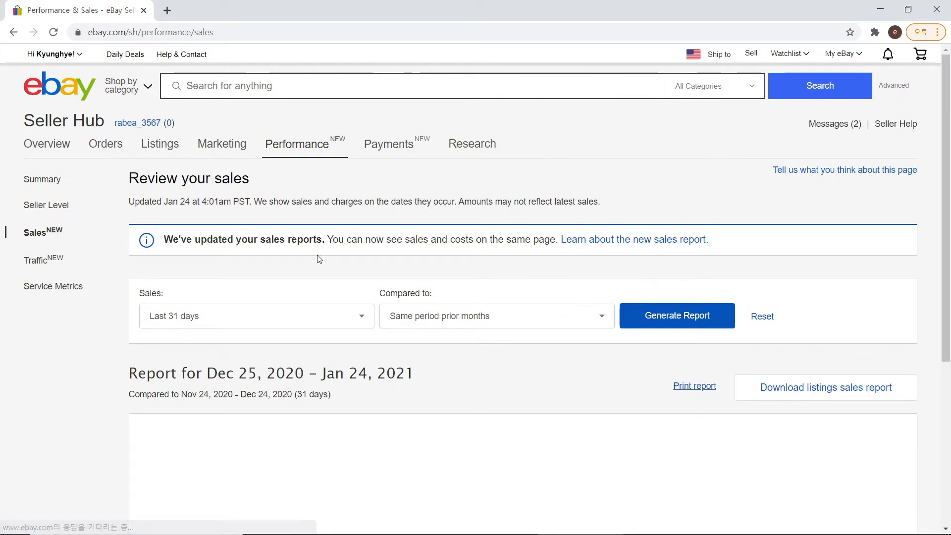
{"action": "scroll", "coordinate": [358, 220], "scroll_direction": "down", "scroll_amount": 3}
{"action": "left_click", "coordinate": [360, 199]}
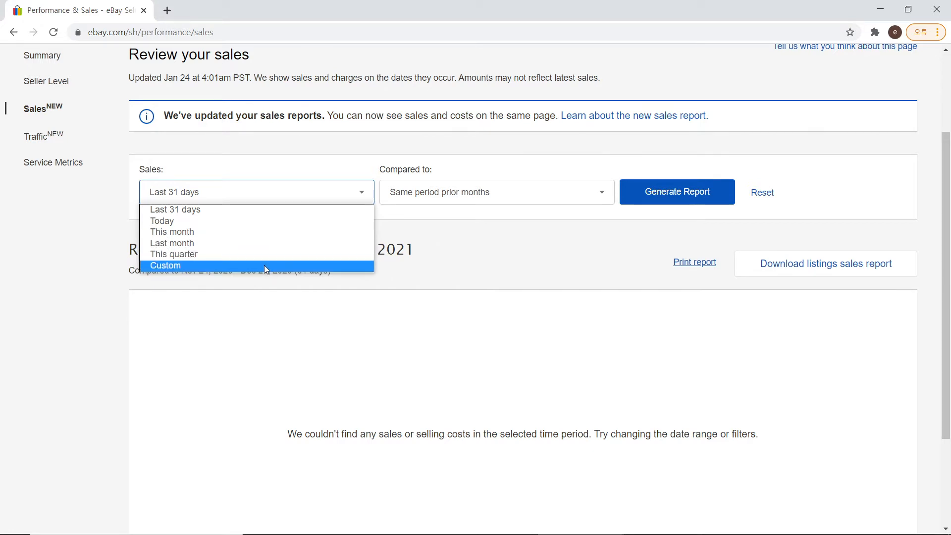
{"action": "left_click", "coordinate": [265, 268]}
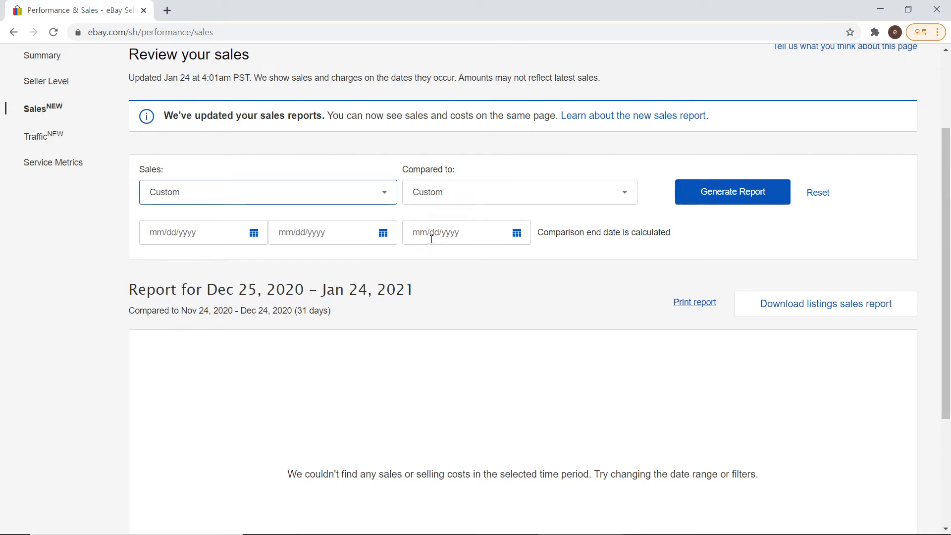
{"action": "left_click", "coordinate": [11, 33]}
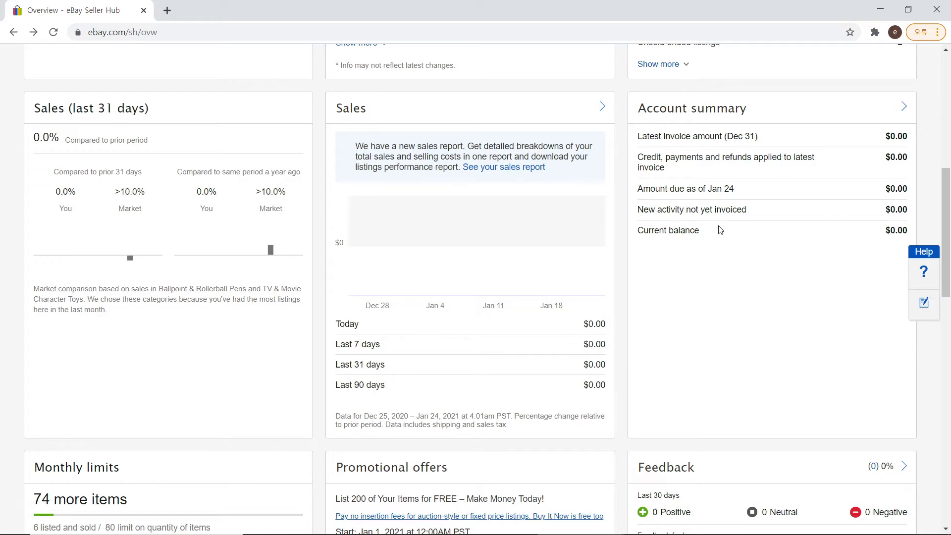
Open the seller account summary, examine the current balance and seller fee payment methods, and return to the Overview.
{"action": "left_click", "coordinate": [767, 119]}
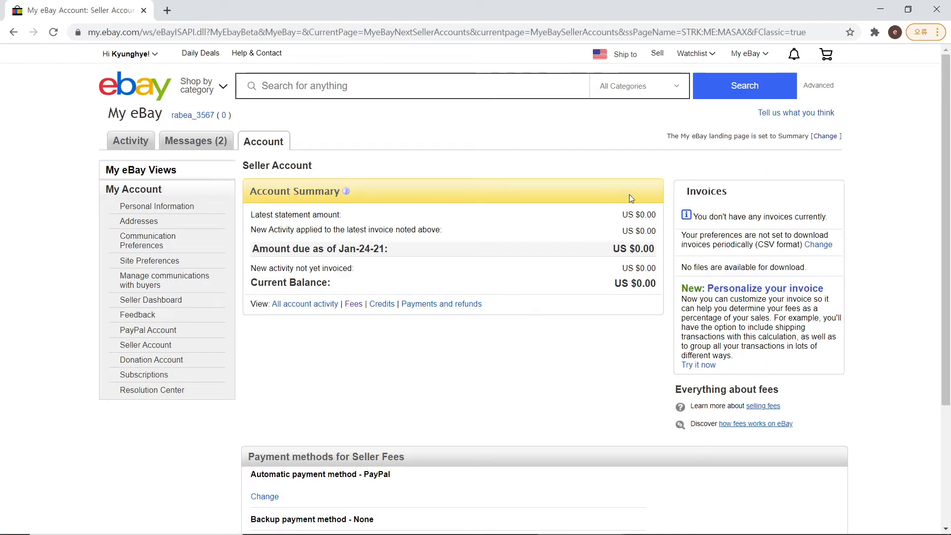
{"action": "left_click", "coordinate": [252, 287]}
{"action": "left_click_drag", "start_coordinate": [253, 286], "coordinate": [337, 293]}
{"action": "left_click", "coordinate": [615, 286]}
{"action": "left_click_drag", "start_coordinate": [616, 286], "coordinate": [664, 288]}
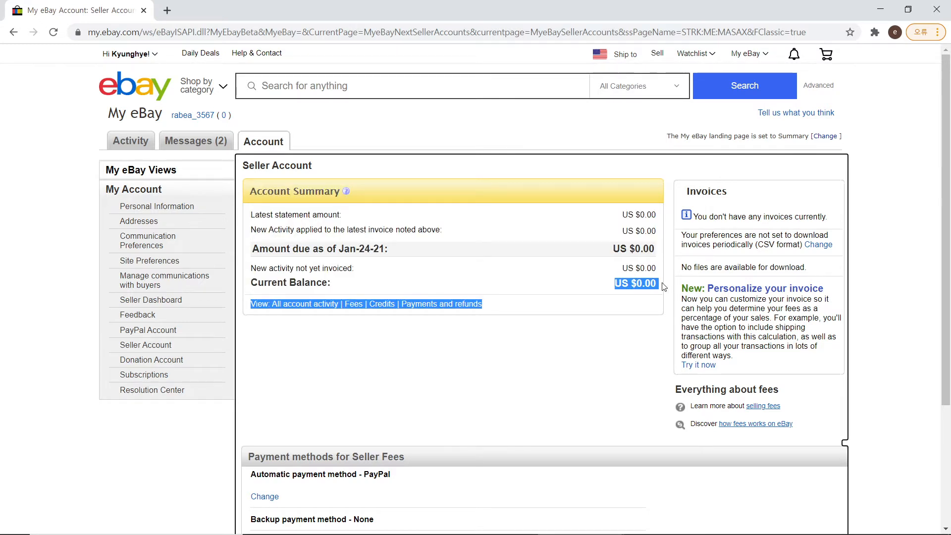
{"action": "left_click", "coordinate": [625, 323]}
{"action": "scroll", "coordinate": [614, 347], "scroll_direction": "down", "scroll_amount": 3}
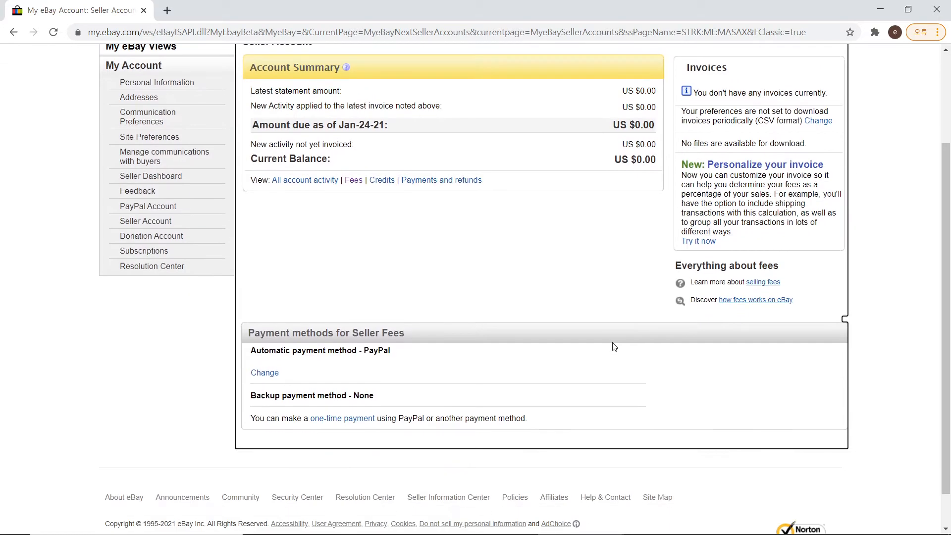
{"action": "scroll", "coordinate": [637, 393], "scroll_direction": "up", "scroll_amount": 3}
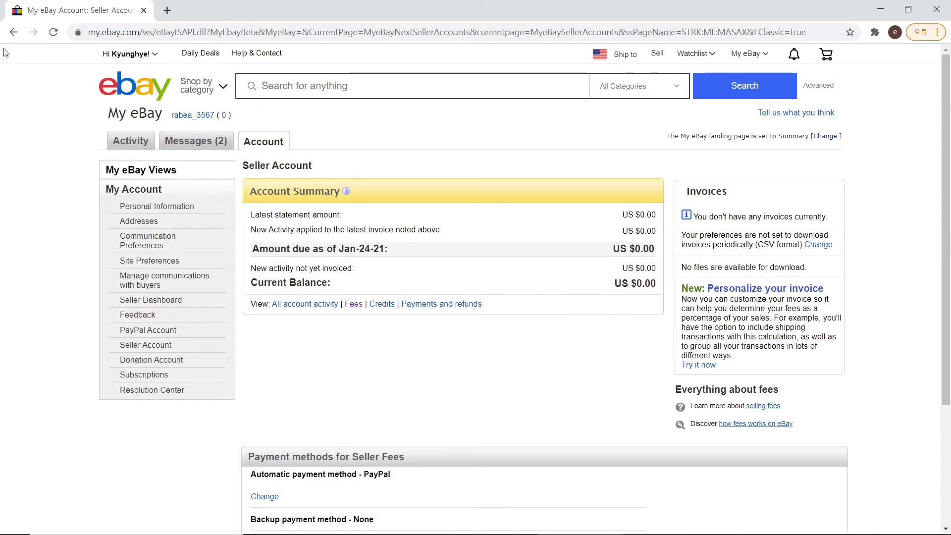
{"action": "left_click", "coordinate": [13, 32]}
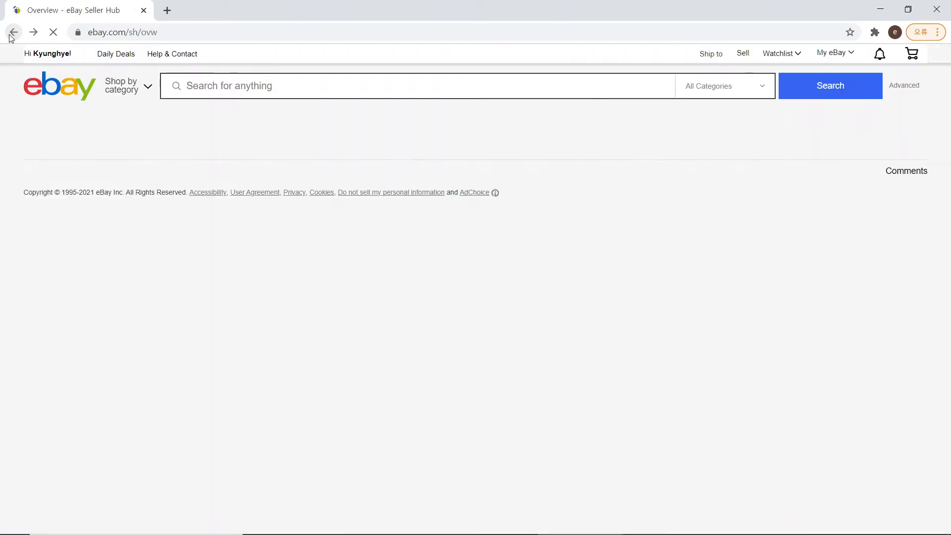
Examine the item quantity and sales amount limits under Monthly limits and the free listing offer under Promotional offers.
{"action": "scroll", "coordinate": [517, 224], "scroll_direction": "down", "scroll_amount": 6}
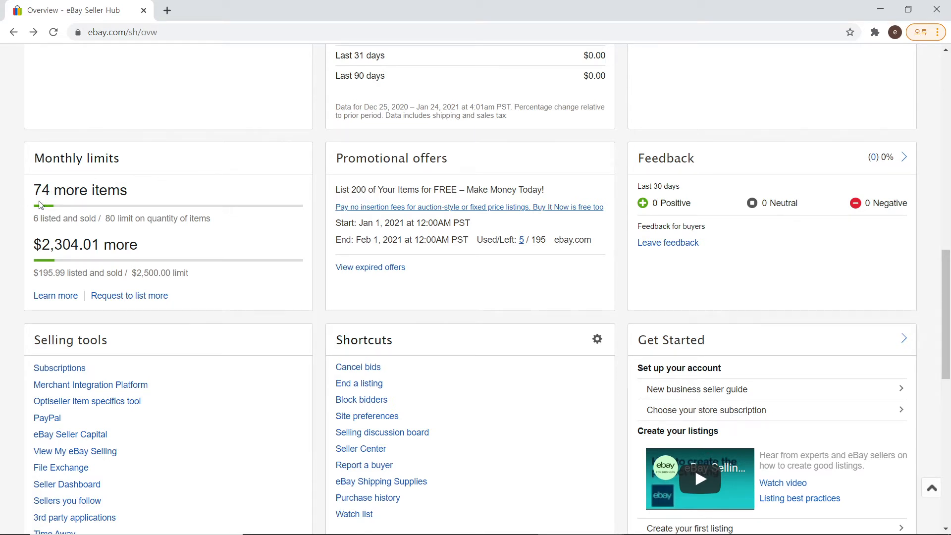
{"action": "left_click_drag", "start_coordinate": [223, 222], "coordinate": [35, 221]}
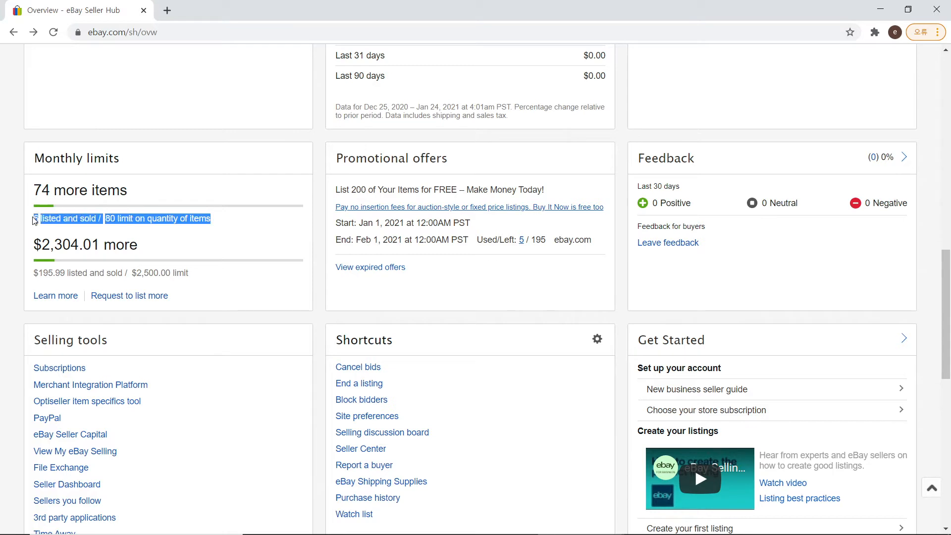
{"action": "left_click", "coordinate": [211, 276]}
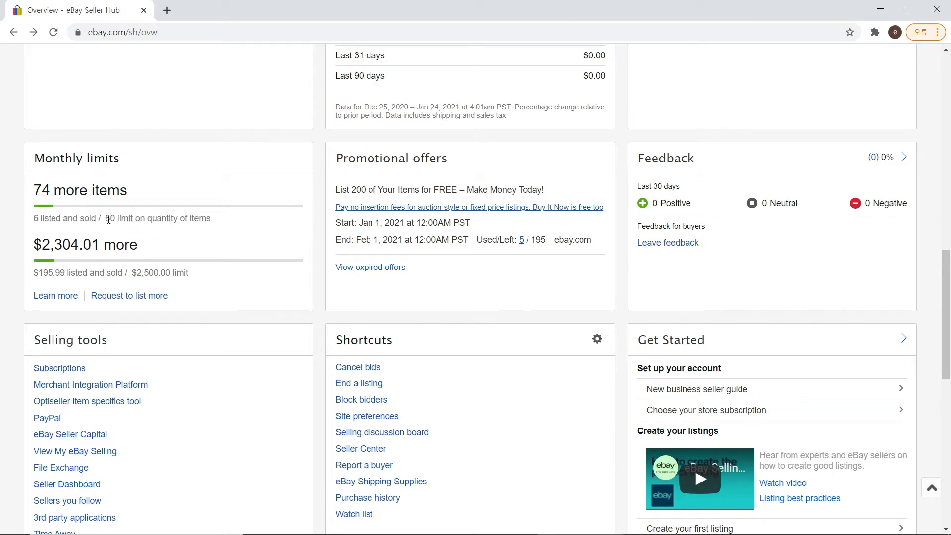
{"action": "left_click_drag", "start_coordinate": [107, 220], "coordinate": [114, 219]}
{"action": "left_click_drag", "start_coordinate": [137, 276], "coordinate": [208, 273]}
{"action": "triple_click", "coordinate": [208, 273]}
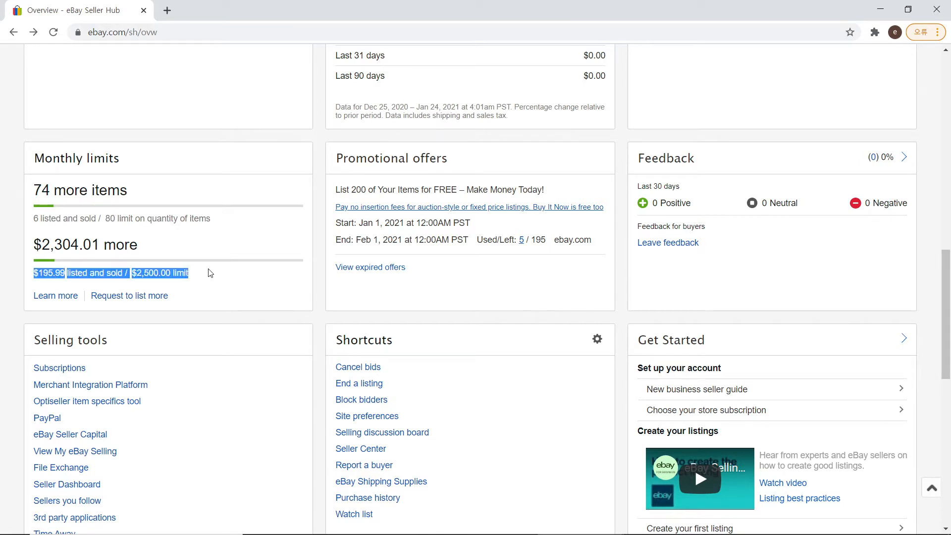
{"action": "left_click_drag", "start_coordinate": [233, 220], "coordinate": [27, 216]}
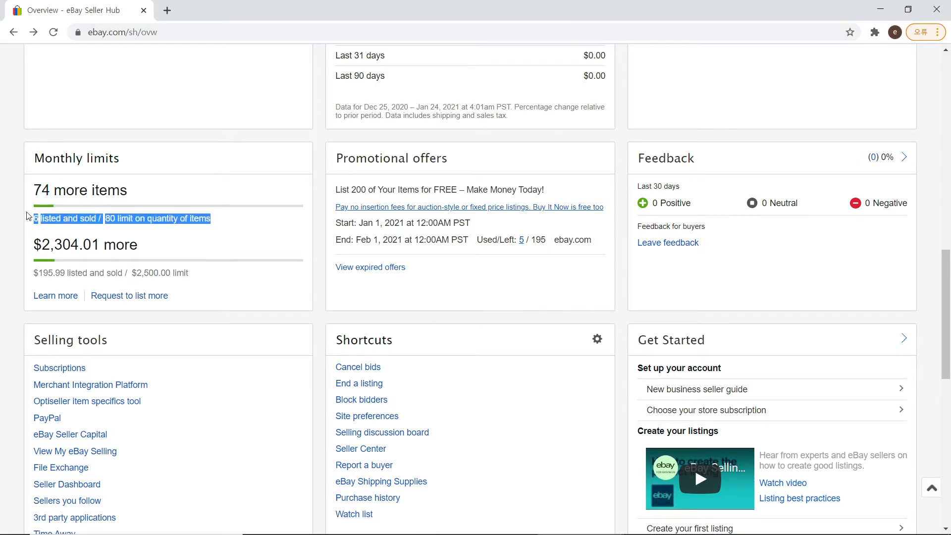
{"action": "left_click_drag", "start_coordinate": [197, 273], "coordinate": [31, 163]}
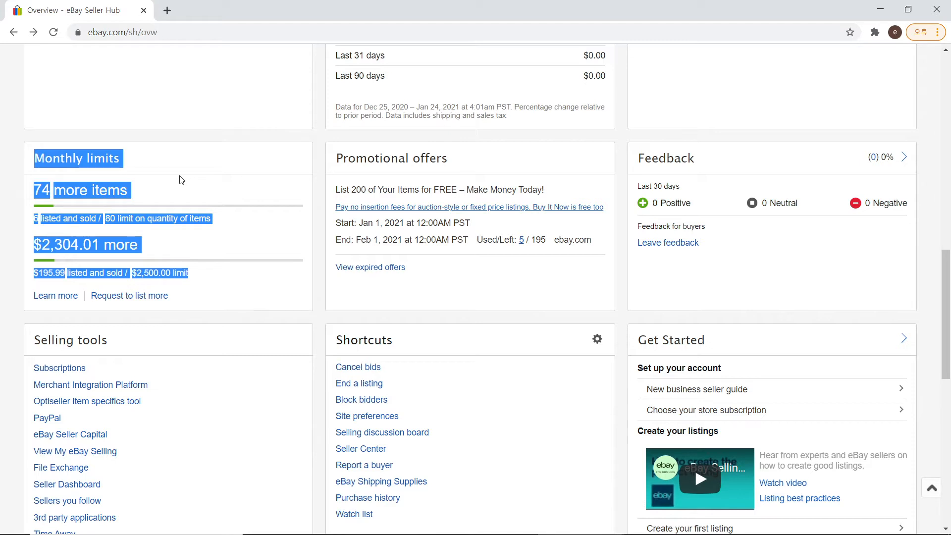
{"action": "left_click", "coordinate": [468, 290]}
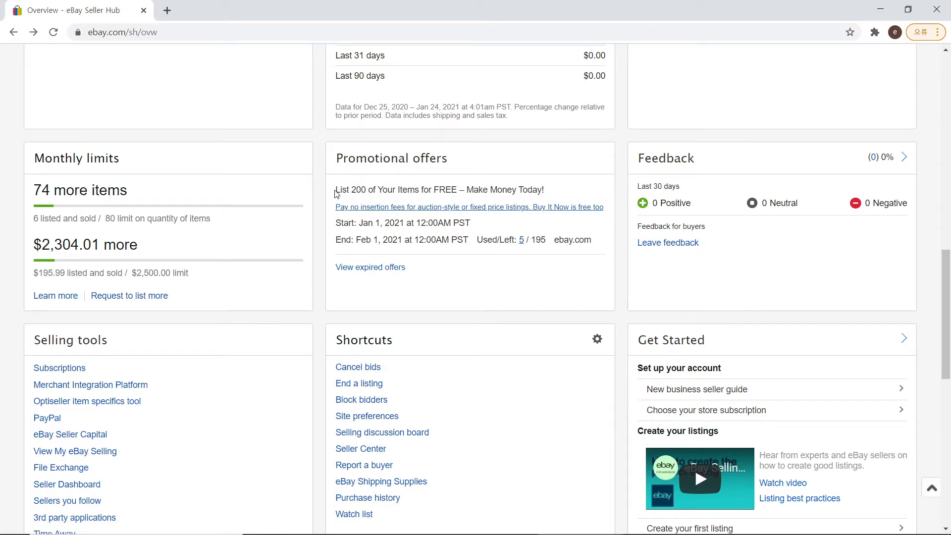
{"action": "left_click_drag", "start_coordinate": [336, 194], "coordinate": [461, 188]}
Examine the Selling tools links, including Subscriptions, PayPal and View My eBay Selling.
{"action": "scroll", "coordinate": [688, 283], "scroll_direction": "down", "scroll_amount": 4}
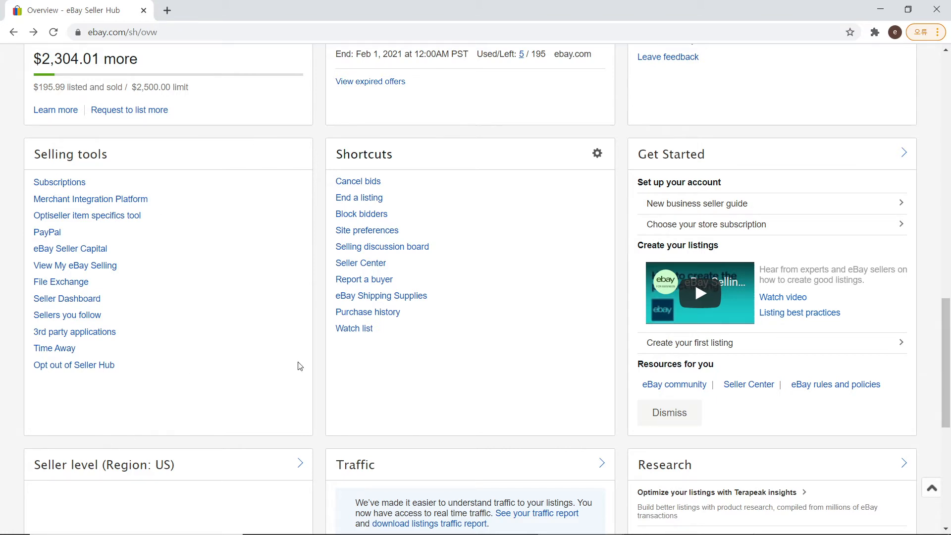
{"action": "left_click_drag", "start_coordinate": [28, 187], "coordinate": [114, 187]}
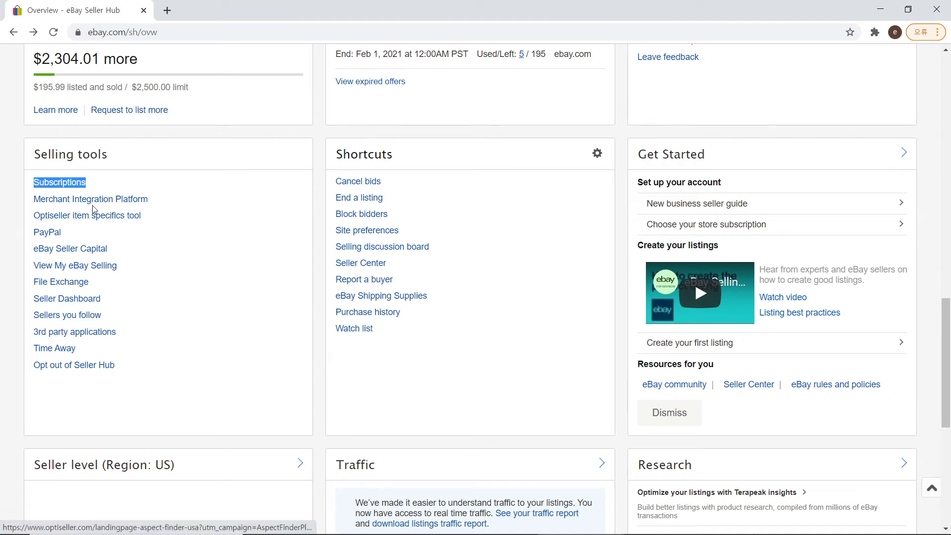
{"action": "left_click", "coordinate": [79, 235]}
{"action": "left_click_drag", "start_coordinate": [79, 235], "coordinate": [34, 234]}
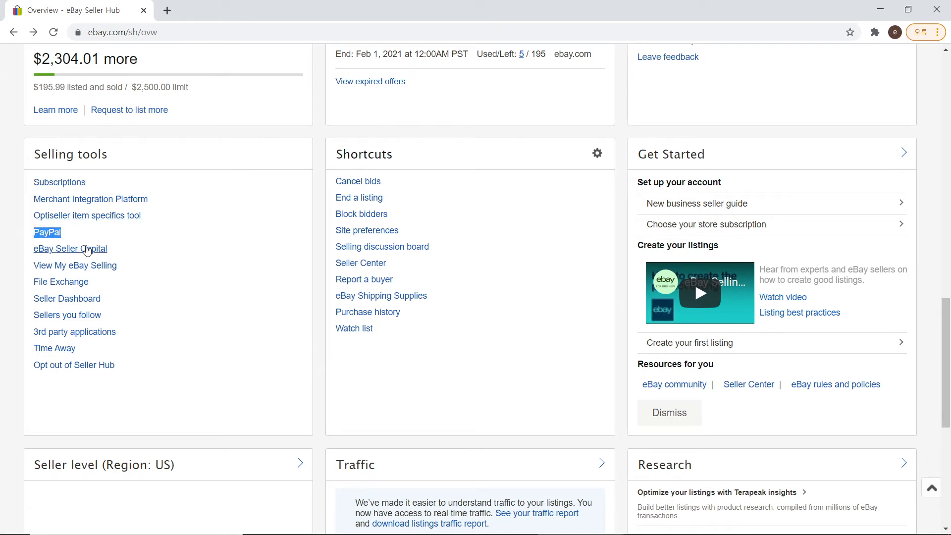
{"action": "left_click", "coordinate": [146, 270]}
{"action": "left_click_drag", "start_coordinate": [136, 272], "coordinate": [18, 272]}
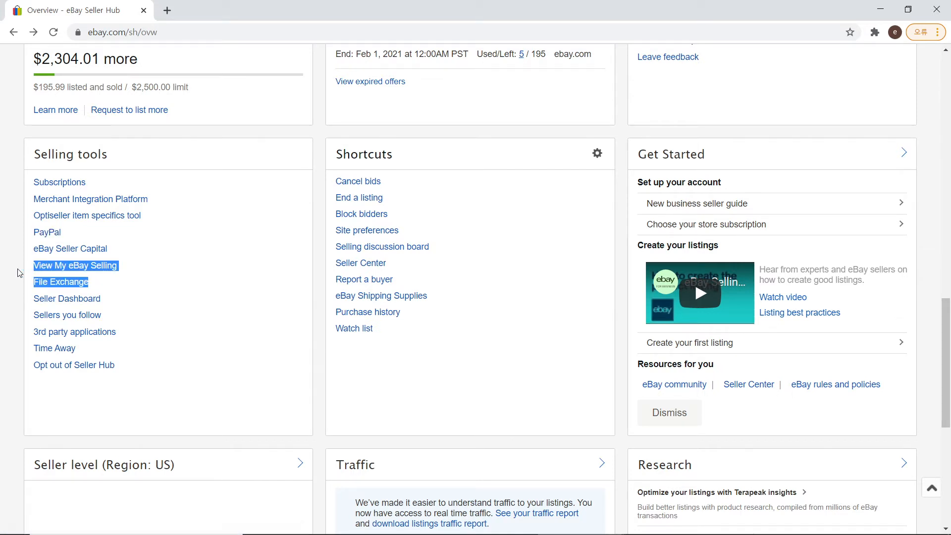
{"action": "left_click", "coordinate": [157, 271]}
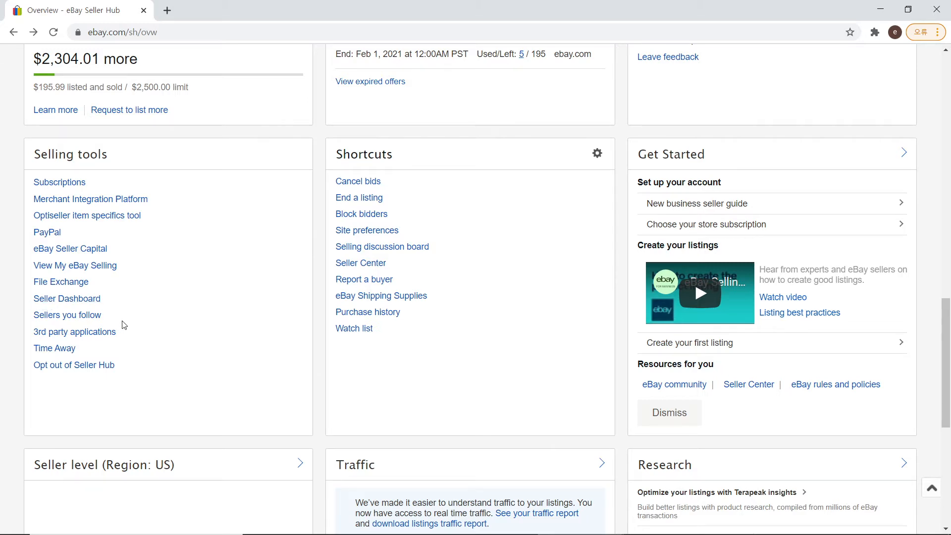
Review the Overview page from its main navigation down to the Shortcuts, Seller level, Traffic and Research widgets.
{"action": "scroll", "coordinate": [124, 327], "scroll_direction": "up", "scroll_amount": 15}
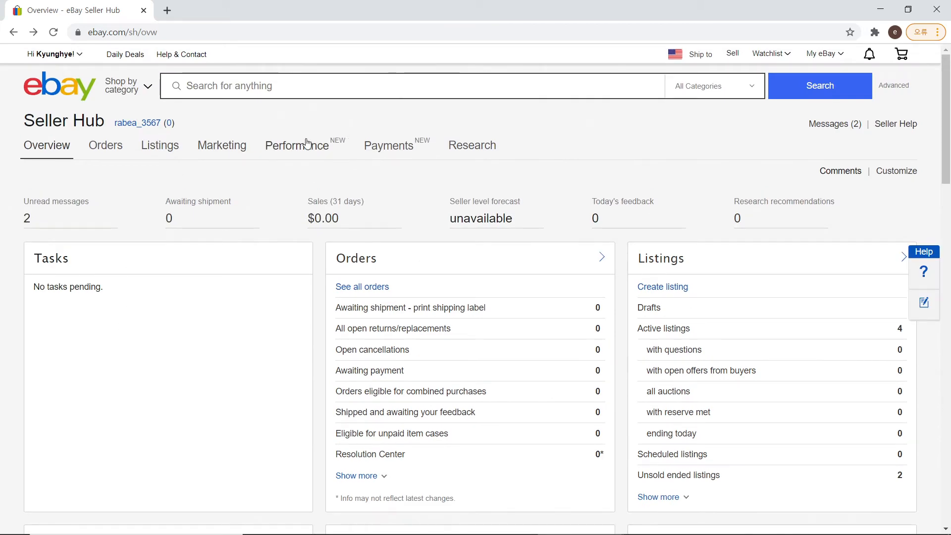
{"action": "scroll", "coordinate": [255, 193], "scroll_direction": "down", "scroll_amount": 15}
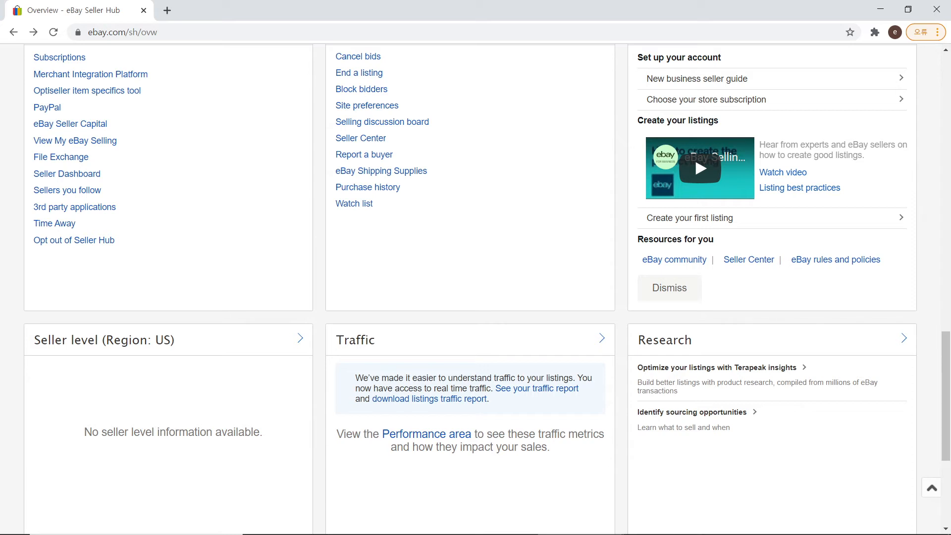
{"action": "scroll", "coordinate": [463, 266], "scroll_direction": "up", "scroll_amount": 2}
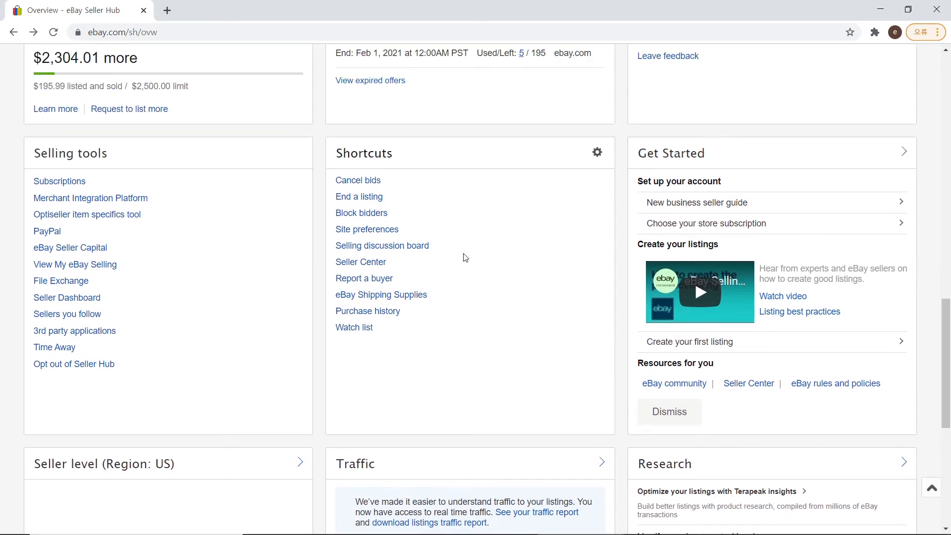
Examine the Shortcuts links, including Cancel bids, Block bidders, Site preferences and Selling discussion board.
{"action": "left_click_drag", "start_coordinate": [335, 159], "coordinate": [425, 162]}
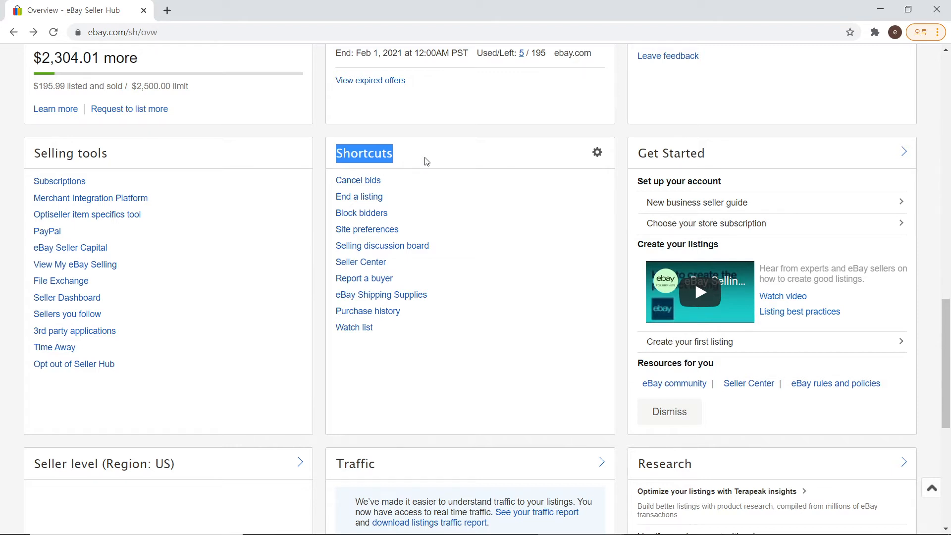
{"action": "left_click", "coordinate": [392, 184]}
{"action": "left_click_drag", "start_coordinate": [378, 180], "coordinate": [326, 184]}
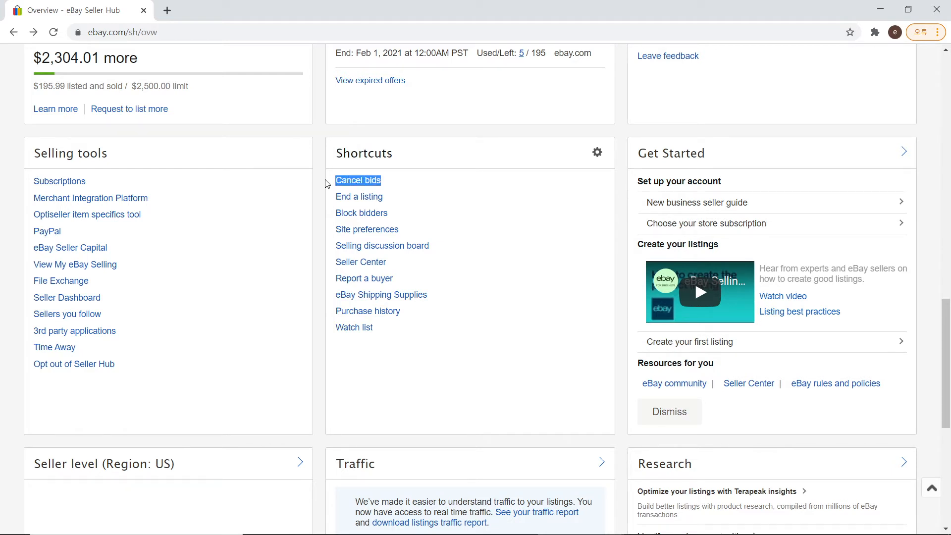
{"action": "left_click", "coordinate": [402, 205]}
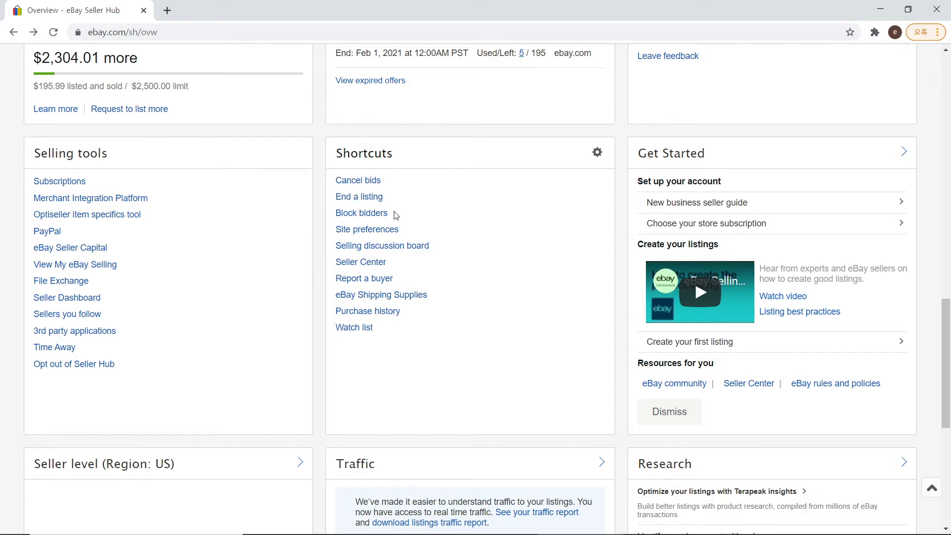
{"action": "left_click_drag", "start_coordinate": [395, 214], "coordinate": [328, 218]}
{"action": "left_click", "coordinate": [433, 229]}
{"action": "left_click_drag", "start_coordinate": [424, 233], "coordinate": [332, 233]}
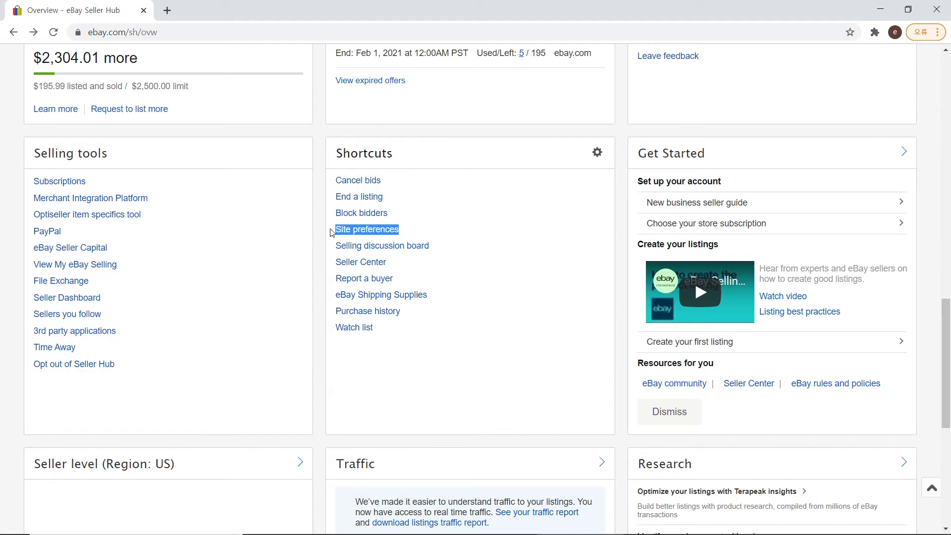
{"action": "left_click", "coordinate": [474, 253]}
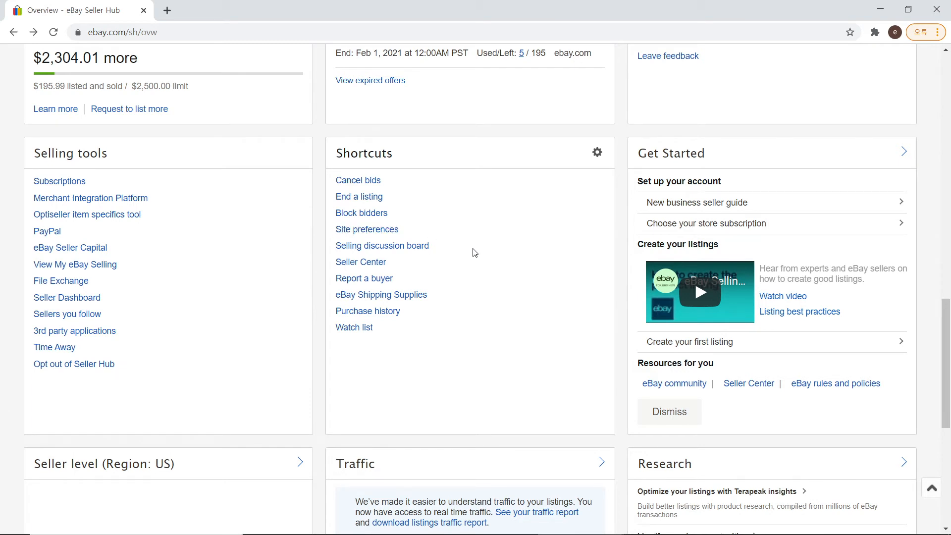
{"action": "left_click_drag", "start_coordinate": [432, 250], "coordinate": [337, 252]}
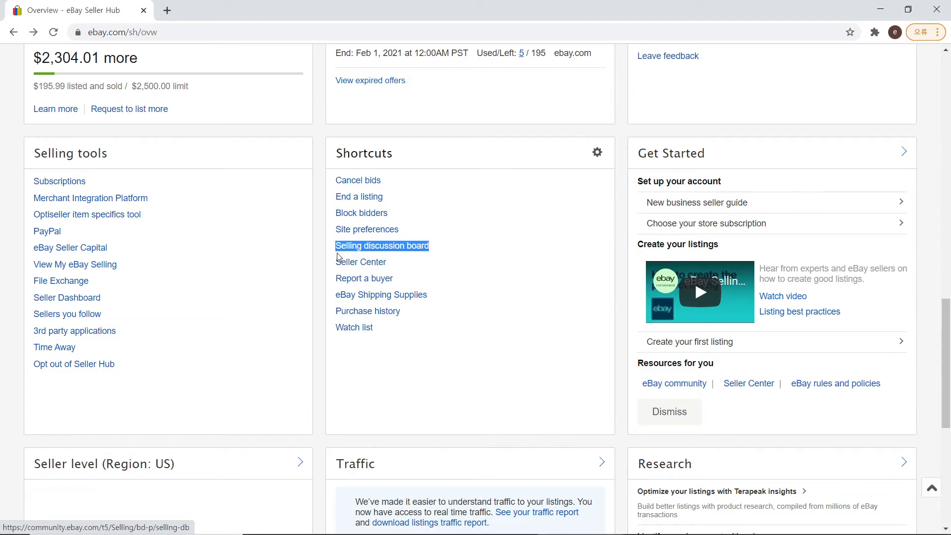
{"action": "left_click", "coordinate": [456, 274]}
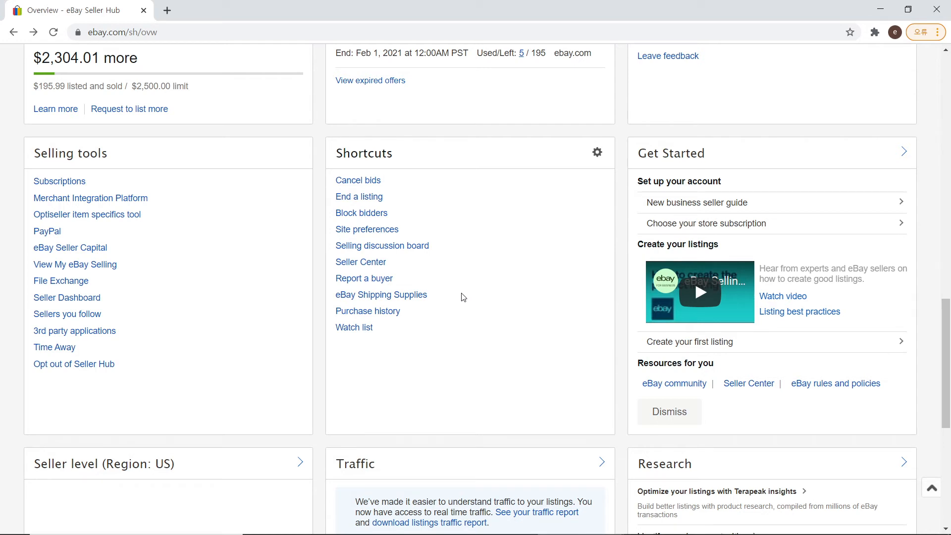
{"action": "left_click_drag", "start_coordinate": [430, 322], "coordinate": [327, 318]}
{"action": "left_click", "coordinate": [399, 334]}
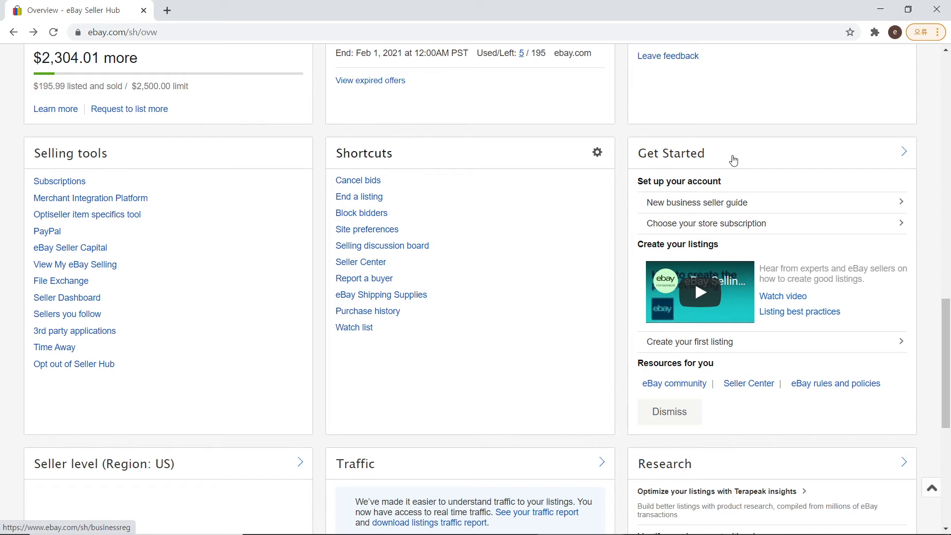
Review the rest of the Overview page from its main navigation down to the Selling announcements widget.
{"action": "scroll", "coordinate": [577, 274], "scroll_direction": "down", "scroll_amount": 3}
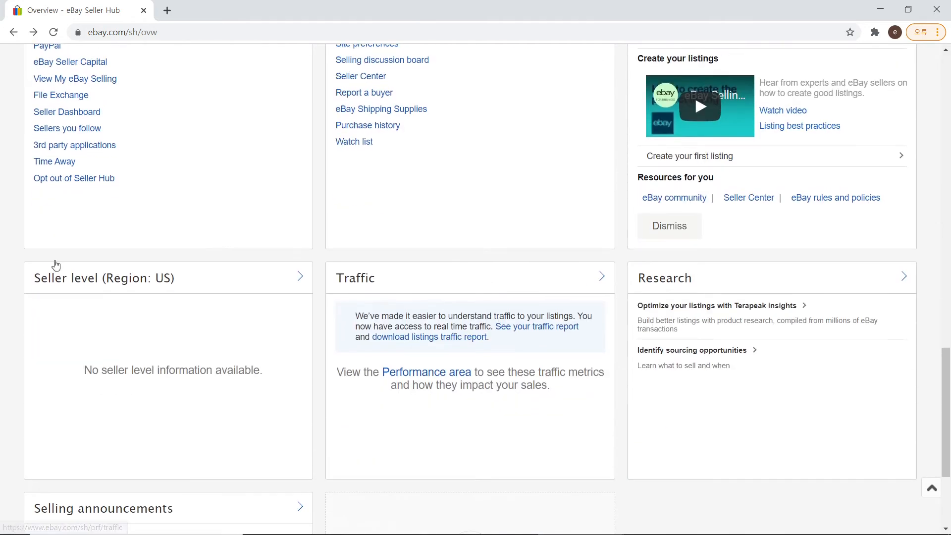
{"action": "scroll", "coordinate": [372, 333], "scroll_direction": "up", "scroll_amount": 14}
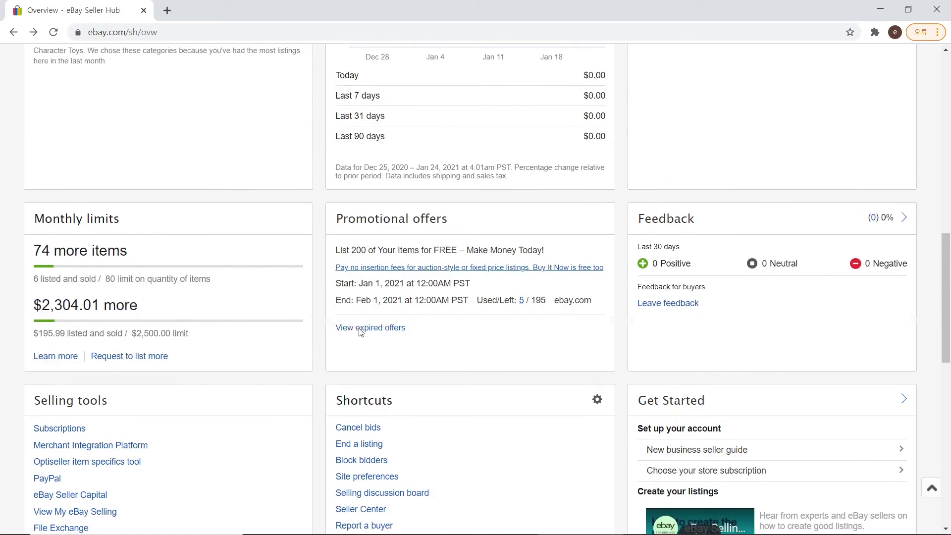
{"action": "scroll", "coordinate": [360, 329], "scroll_direction": "up", "scroll_amount": 5}
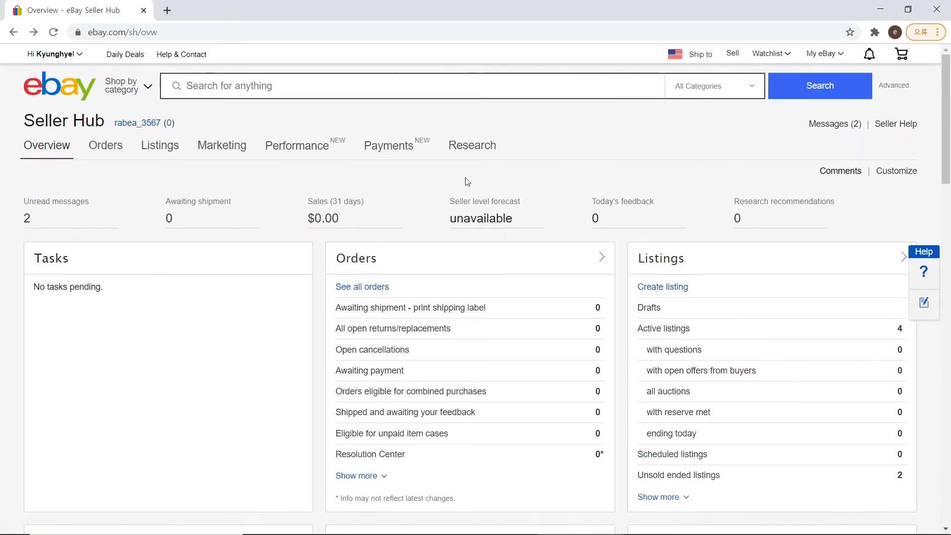
{"action": "scroll", "coordinate": [263, 174], "scroll_direction": "down", "scroll_amount": 19}
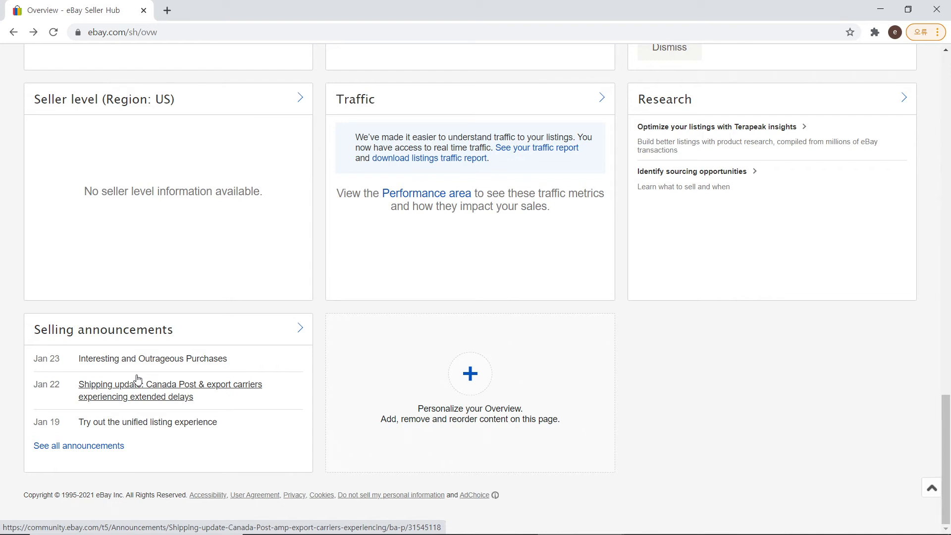
Open the full Selling announcements page, browse the Latest Announcements posts, and return to the Overview.
{"action": "left_click", "coordinate": [185, 336]}
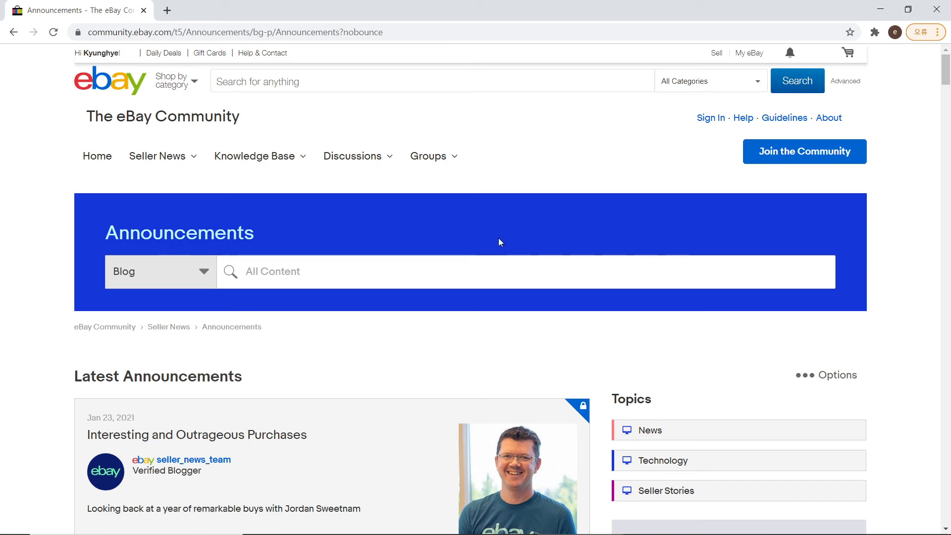
{"action": "scroll", "coordinate": [498, 238], "scroll_direction": "down", "scroll_amount": 3}
{"action": "scroll", "coordinate": [499, 237], "scroll_direction": "up", "scroll_amount": 3}
{"action": "scroll", "coordinate": [144, 159], "scroll_direction": "down", "scroll_amount": 5}
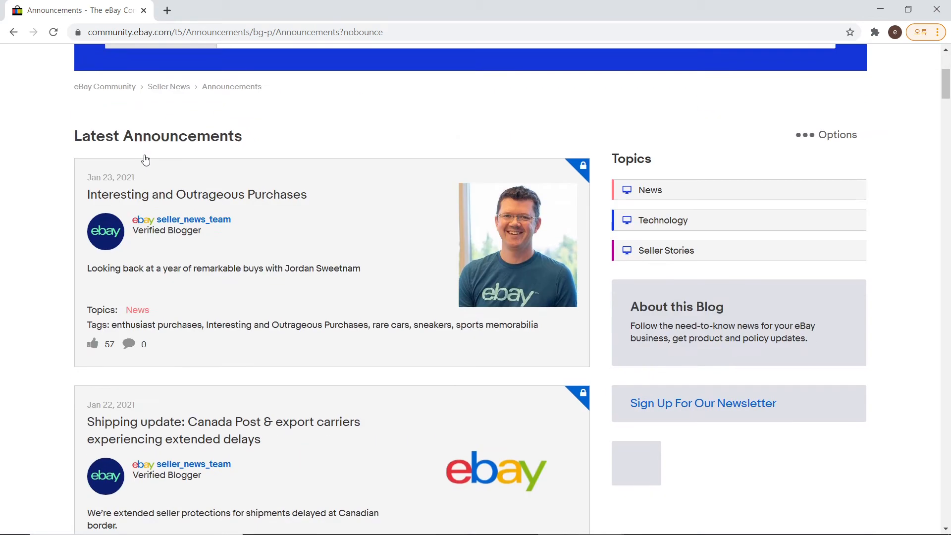
{"action": "scroll", "coordinate": [759, 350], "scroll_direction": "up", "scroll_amount": 2}
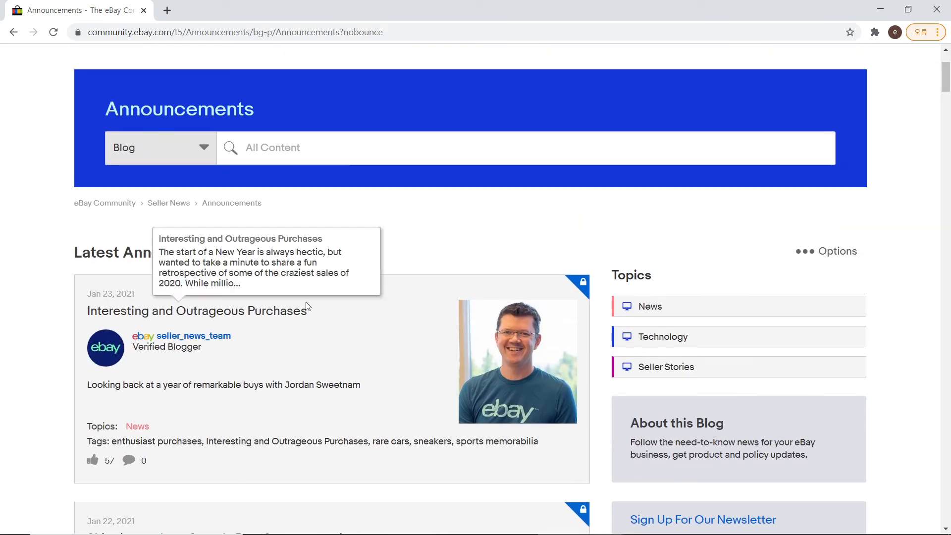
{"action": "left_click", "coordinate": [8, 33]}
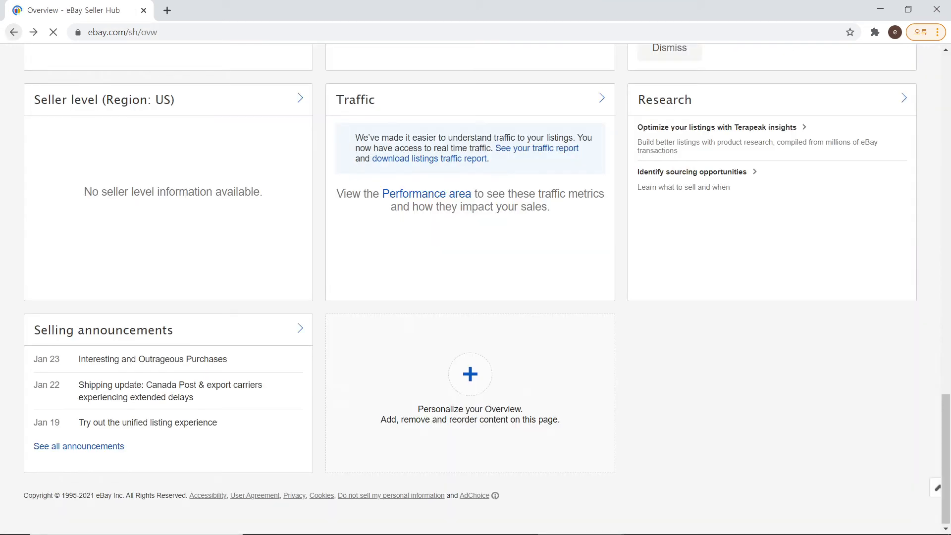
Open the Orders section of Seller Hub from the main navigation.
{"action": "scroll", "coordinate": [707, 278], "scroll_direction": "up", "scroll_amount": 16}
{"action": "scroll", "coordinate": [704, 279], "scroll_direction": "up", "scroll_amount": 6}
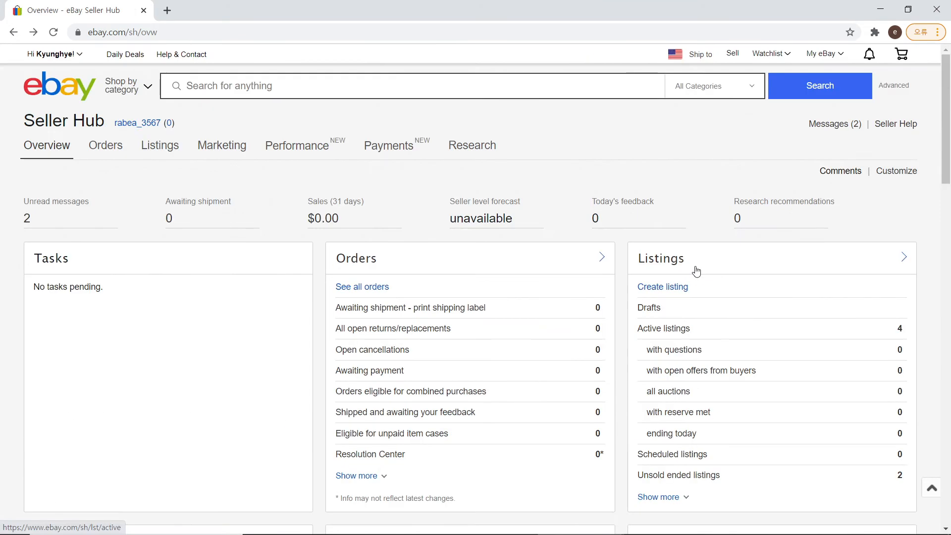
{"action": "mouse_move", "coordinate": [349, 155]}
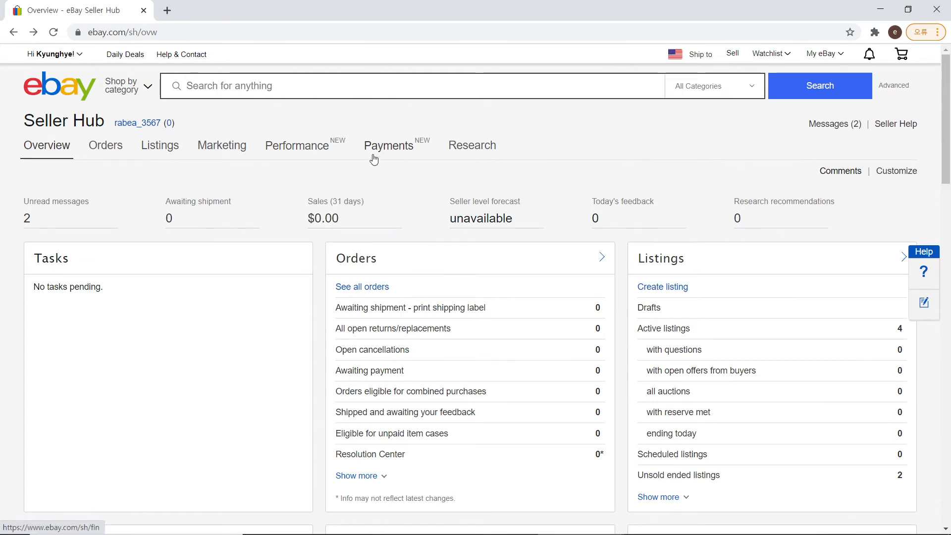
{"action": "left_click", "coordinate": [111, 155]}
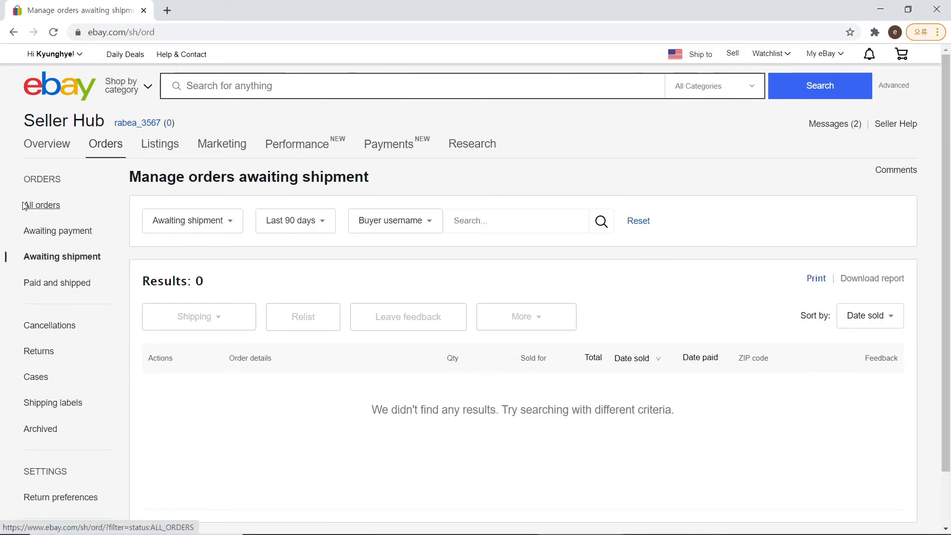
Examine the order status categories All orders, Awaiting payment, Awaiting shipment, and Paid and shipped.
{"action": "left_click_drag", "start_coordinate": [11, 205], "coordinate": [64, 212]}
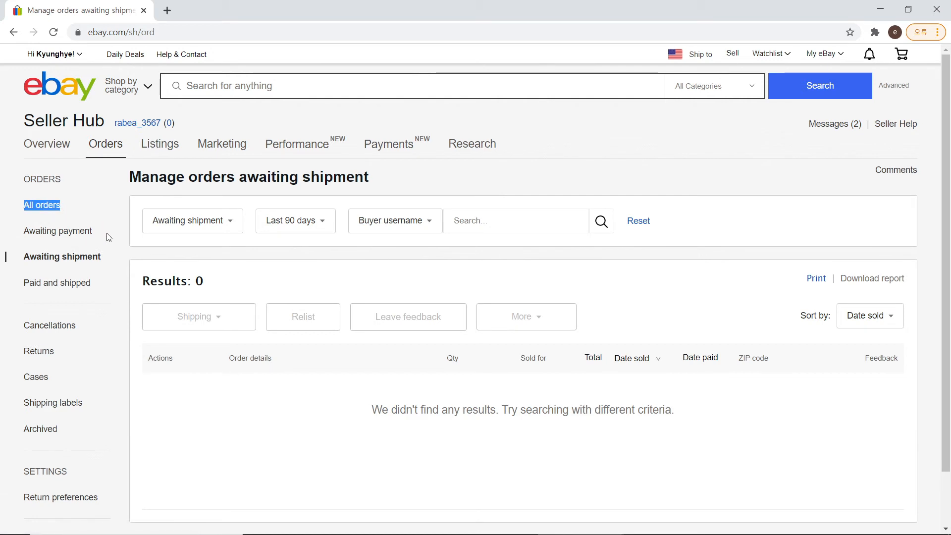
{"action": "left_click_drag", "start_coordinate": [107, 238], "coordinate": [59, 242]}
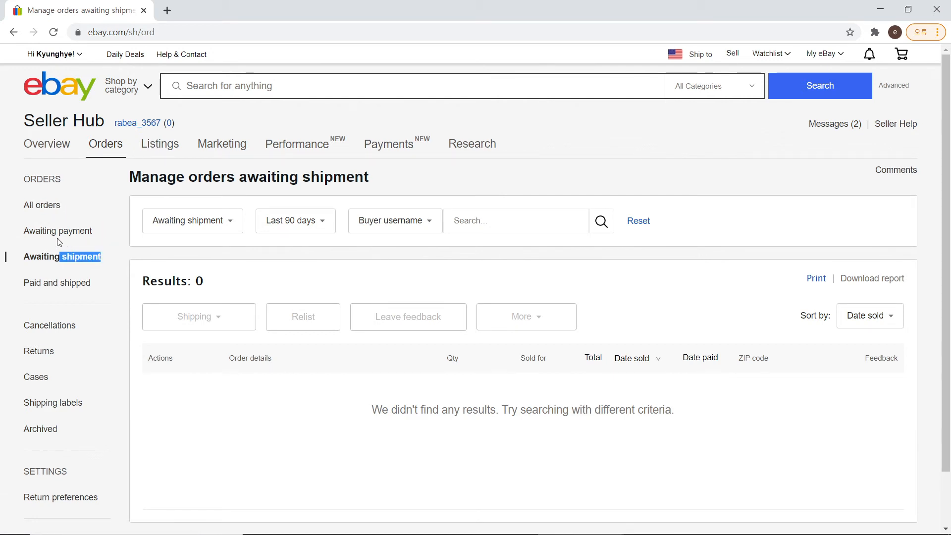
{"action": "left_click", "coordinate": [13, 235]}
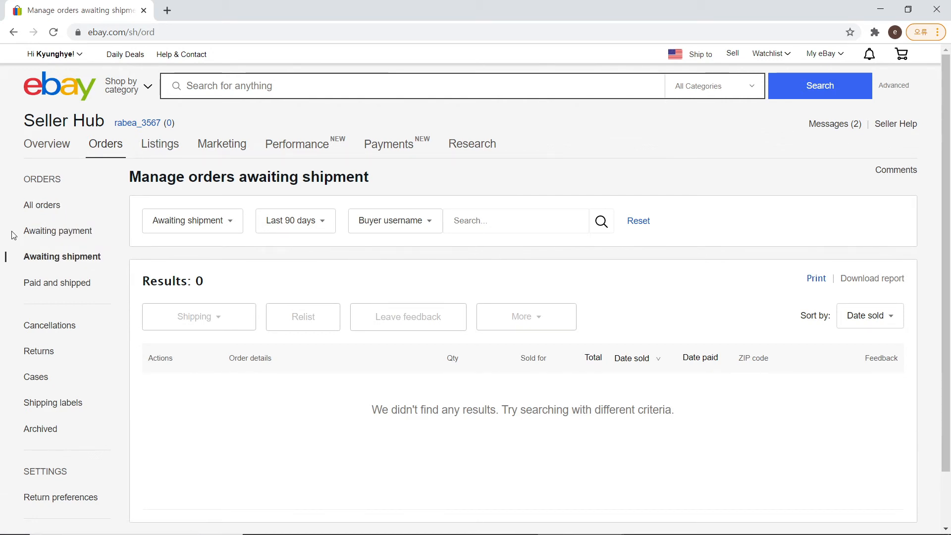
{"action": "left_click_drag", "start_coordinate": [13, 235], "coordinate": [17, 266]}
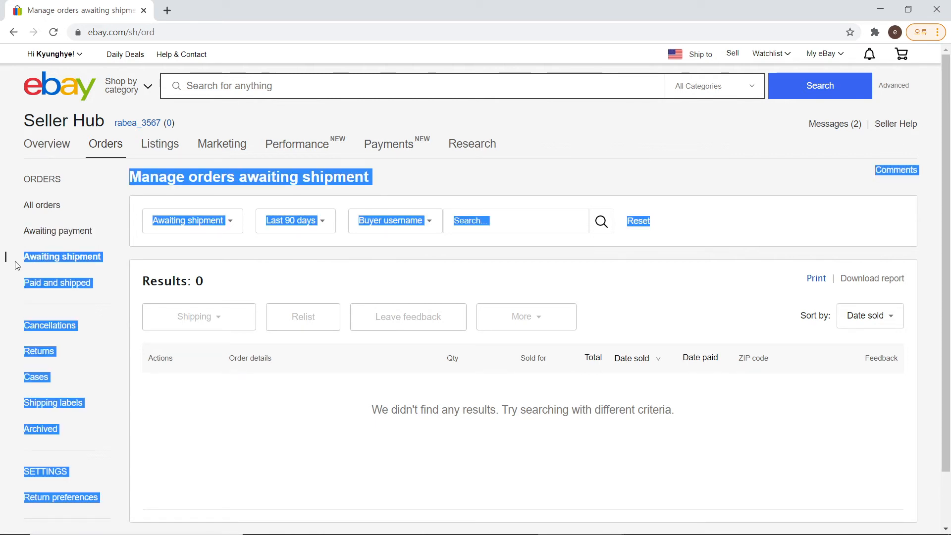
{"action": "left_click", "coordinate": [16, 263]}
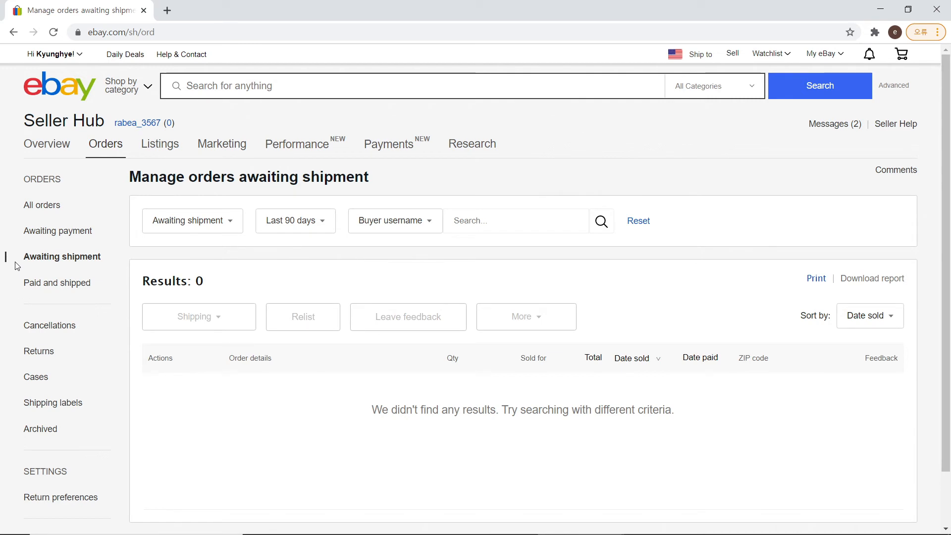
{"action": "left_click_drag", "start_coordinate": [110, 284], "coordinate": [17, 286]}
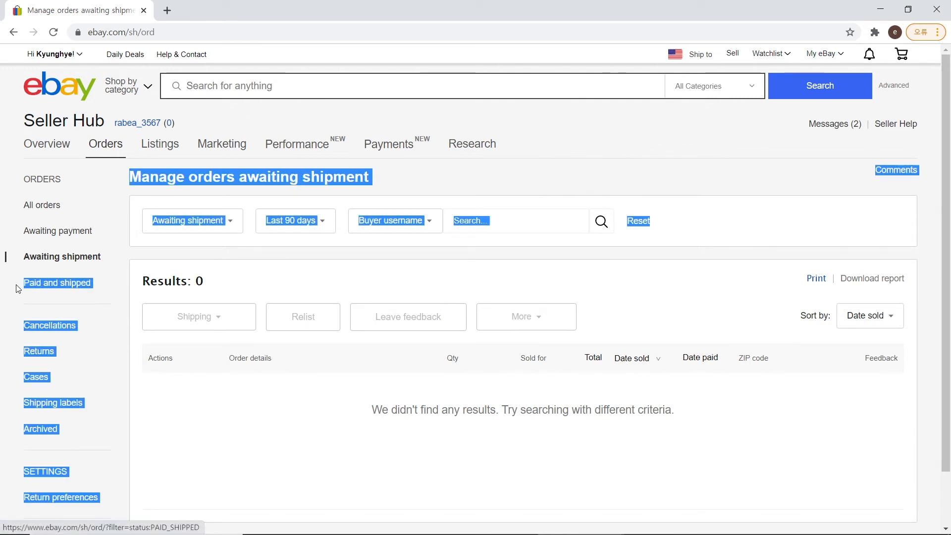
{"action": "left_click", "coordinate": [17, 289]}
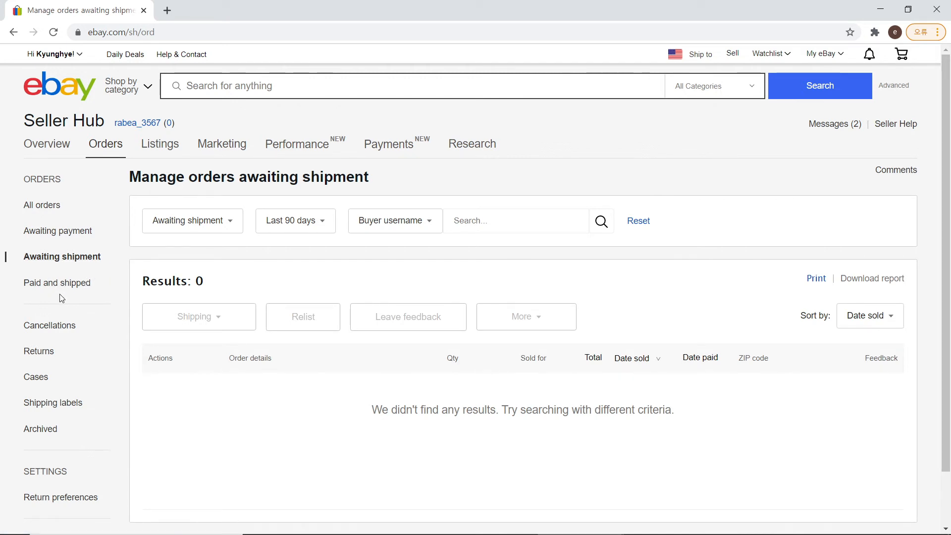
Take a closer look at the Awaiting payment category among the order statuses.
{"action": "left_click_drag", "start_coordinate": [15, 232], "coordinate": [105, 237]}
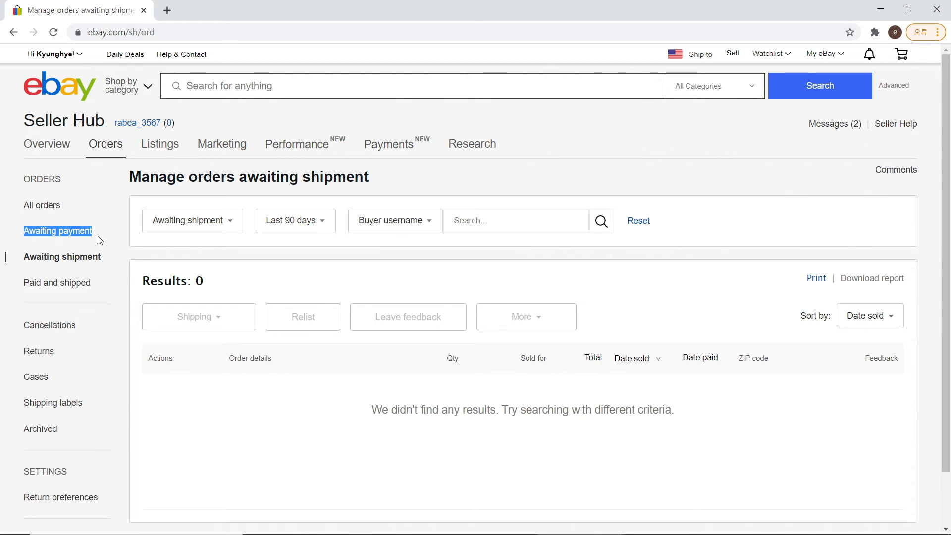
{"action": "left_click", "coordinate": [112, 230]}
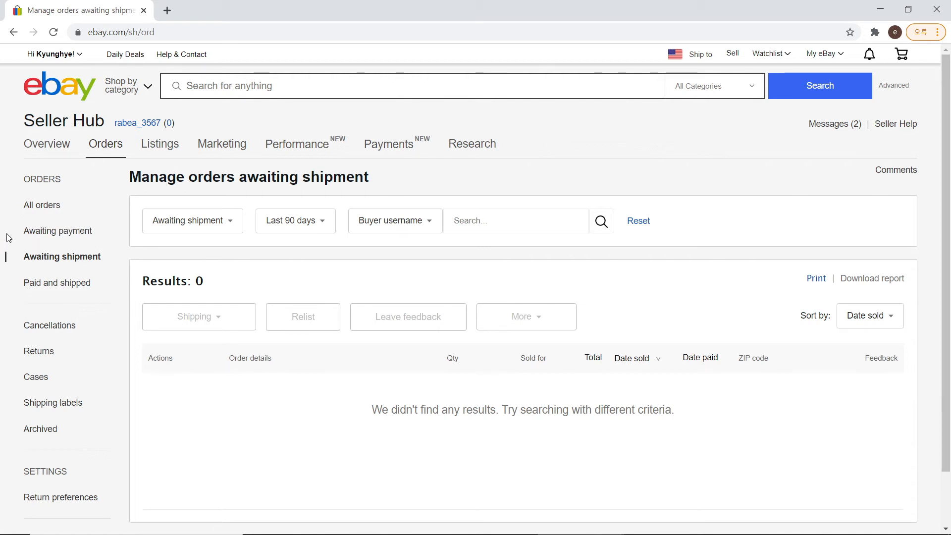
{"action": "left_click_drag", "start_coordinate": [7, 233], "coordinate": [101, 233]}
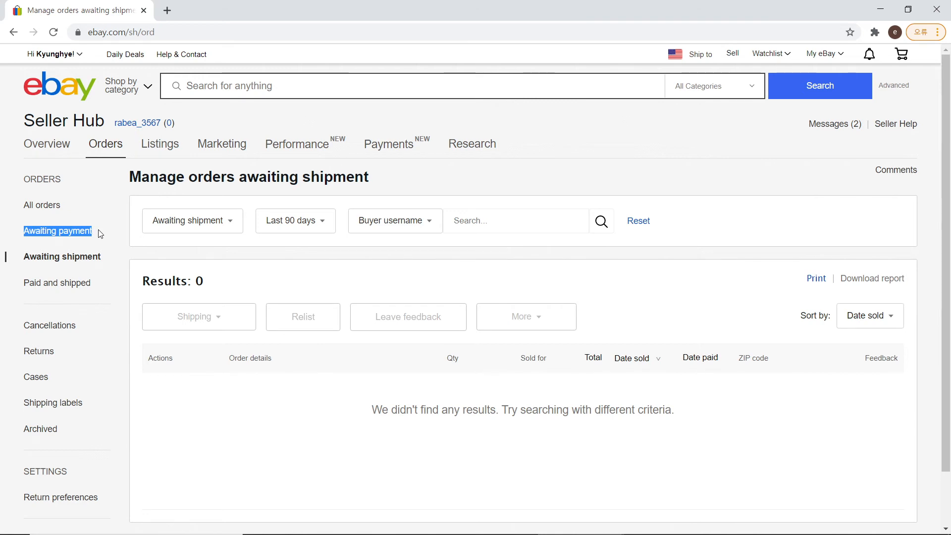
{"action": "left_click", "coordinate": [101, 234]}
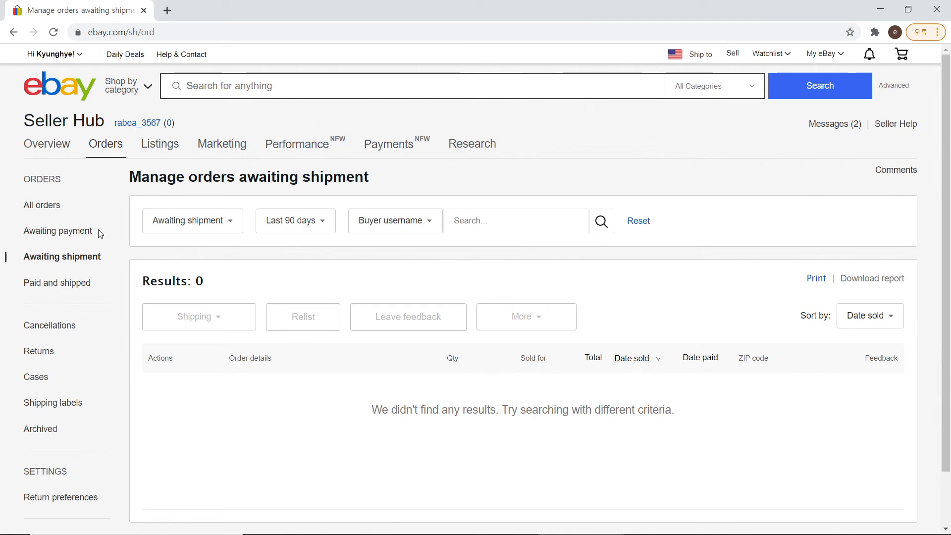
{"action": "left_click_drag", "start_coordinate": [97, 233], "coordinate": [25, 233]}
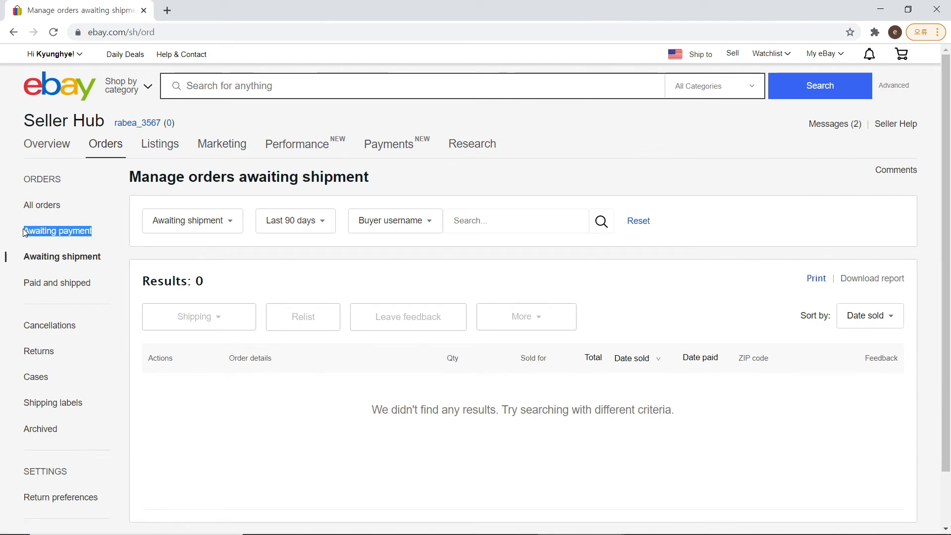
{"action": "left_click", "coordinate": [9, 233]}
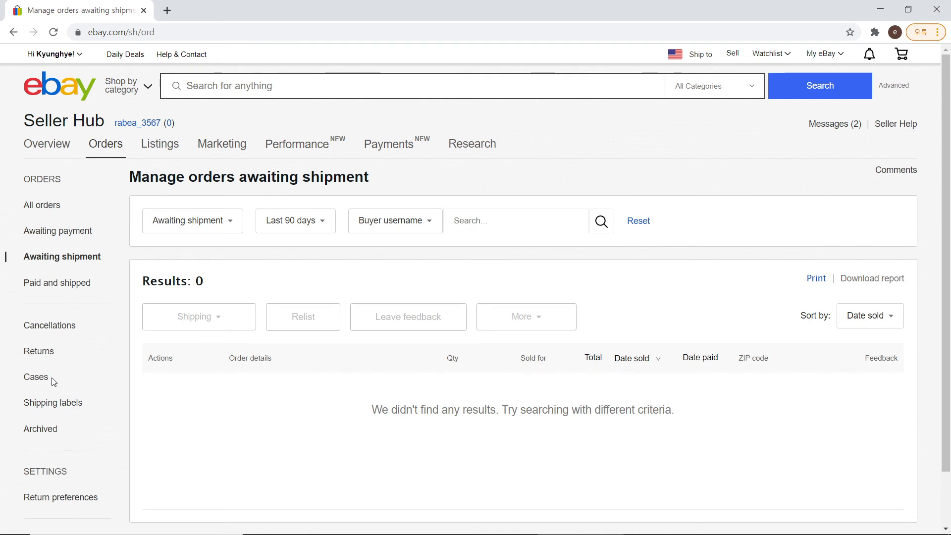
Open the Listings section to view the active listings, and return to the Overview.
{"action": "left_click", "coordinate": [160, 147]}
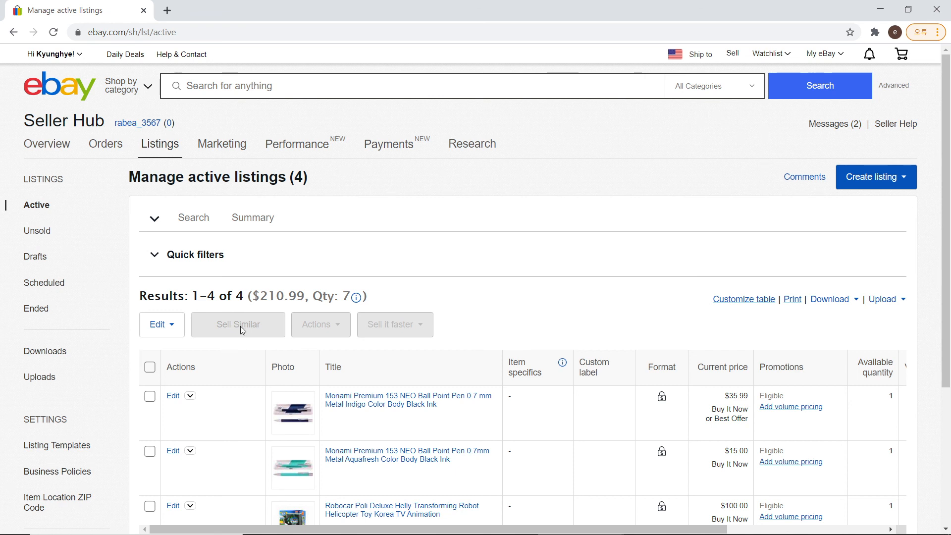
{"action": "left_click", "coordinate": [52, 156]}
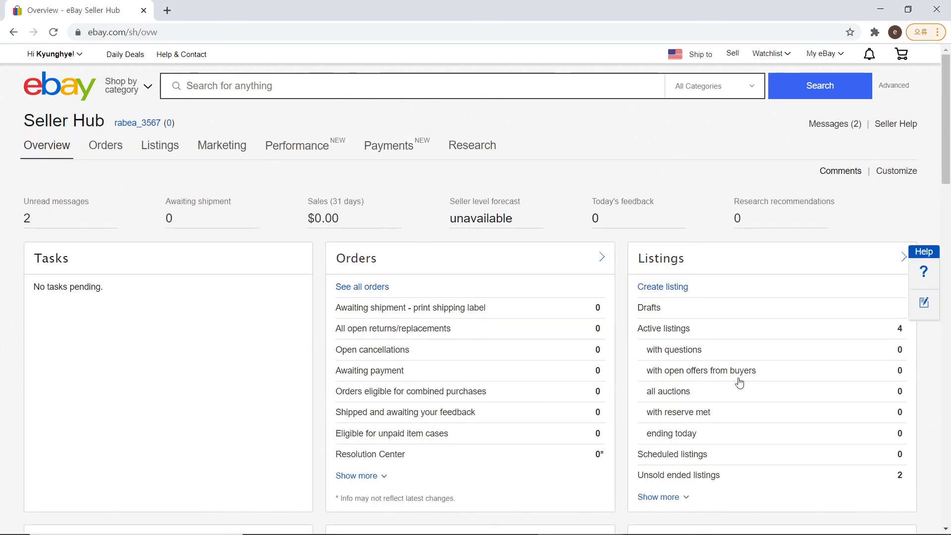
Review the full Overview page once more and display the Research options in the main navigation.
{"action": "scroll", "coordinate": [738, 382], "scroll_direction": "down", "scroll_amount": 20}
{"action": "scroll", "coordinate": [732, 389], "scroll_direction": "up", "scroll_amount": 20}
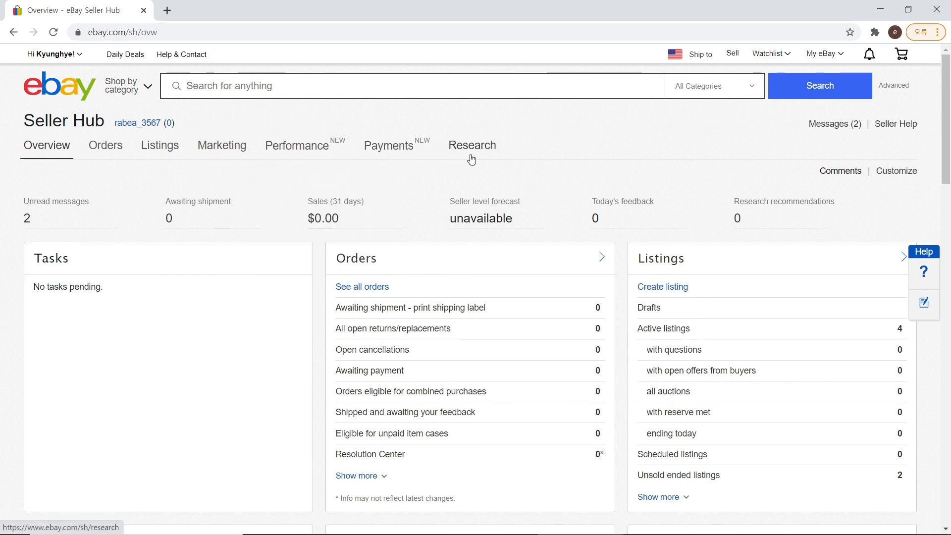
{"action": "mouse_move", "coordinate": [472, 158]}
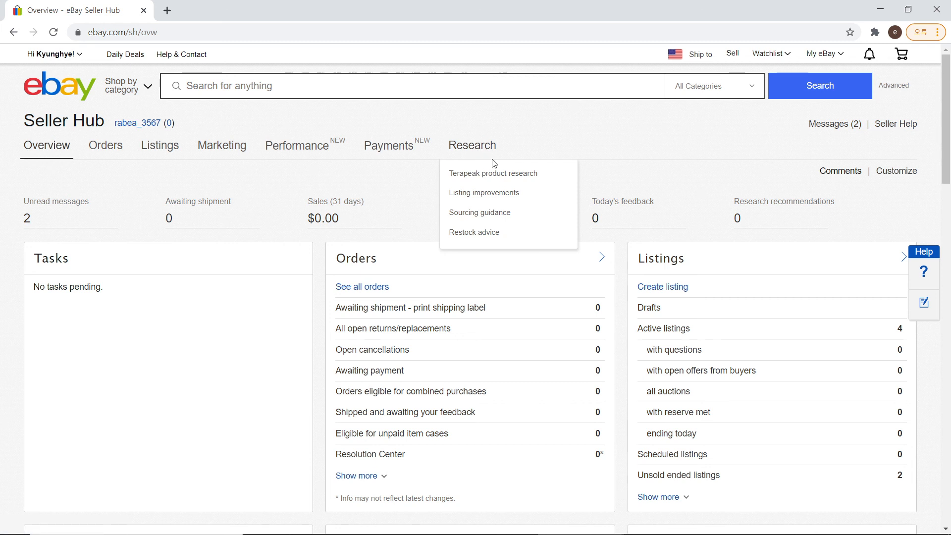